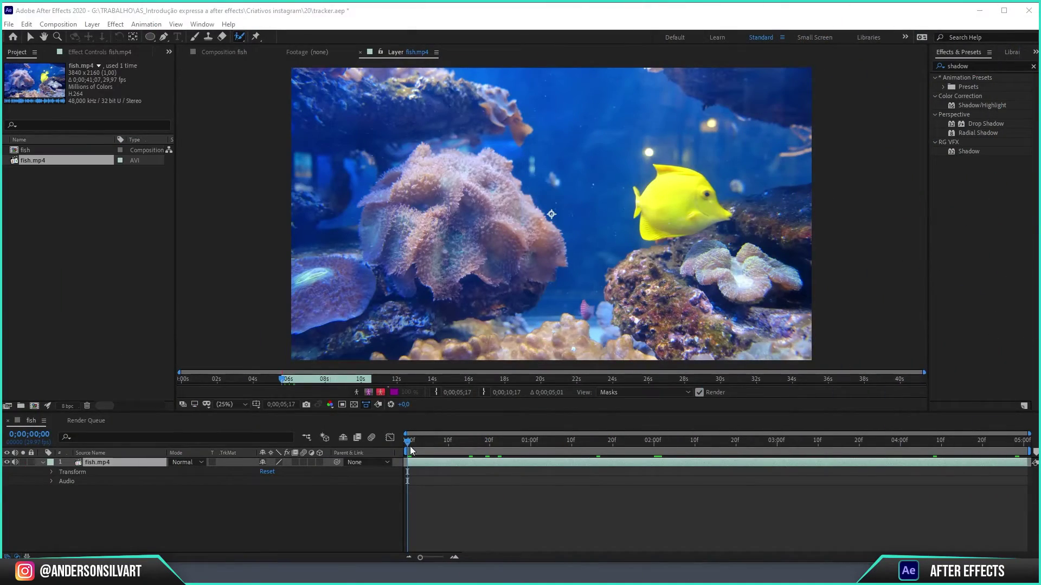
# - Preview the fish.mp4 footage on its own, scrubbing to around 38 seconds
pyautogui.click(410, 450)
pyautogui.click(225, 53)
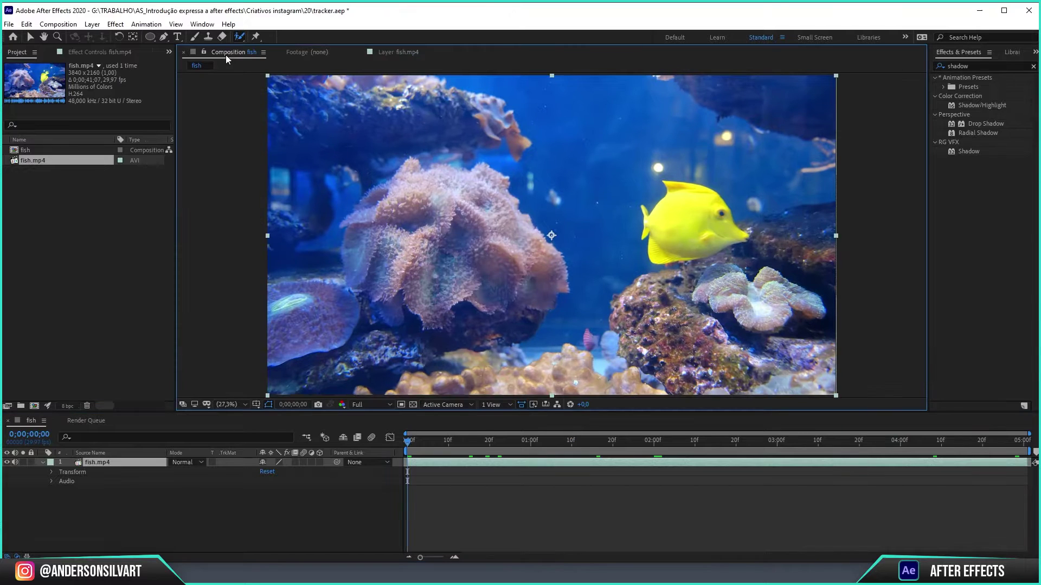
pyautogui.click(24, 151)
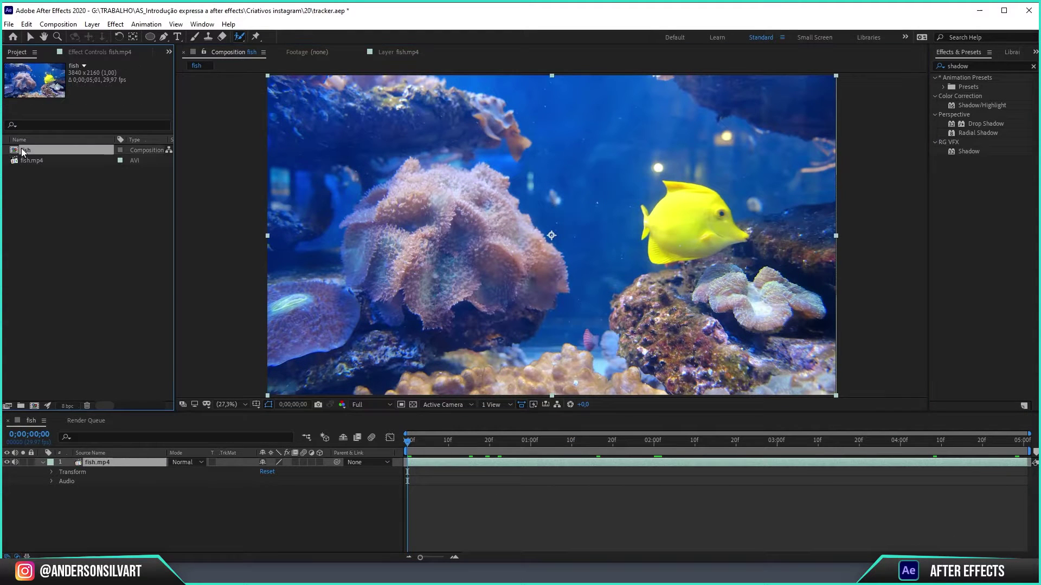
pyautogui.doubleClick(24, 161)
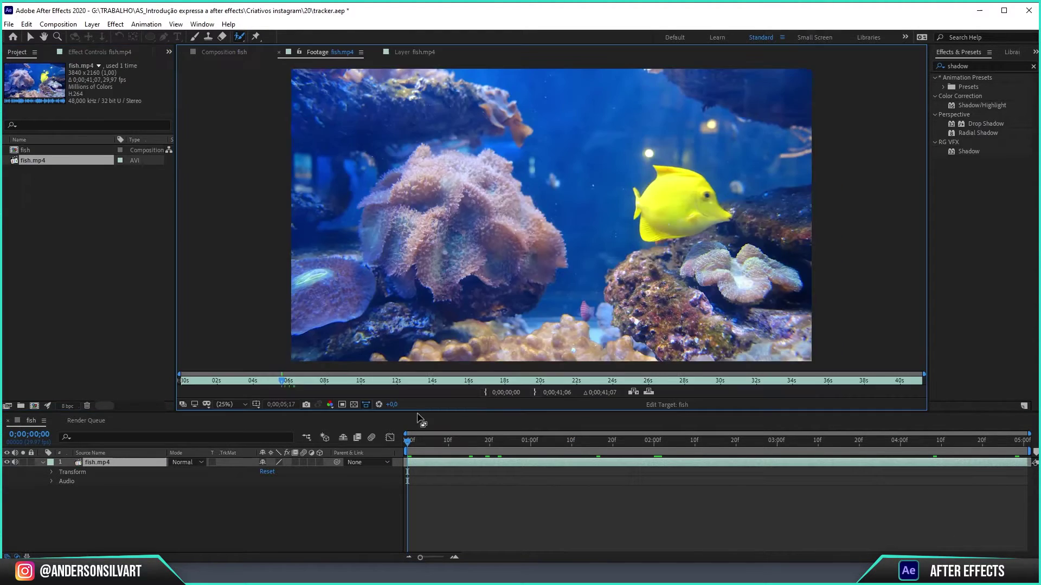
pyautogui.moveTo(509, 384); pyautogui.dragTo(873, 379)
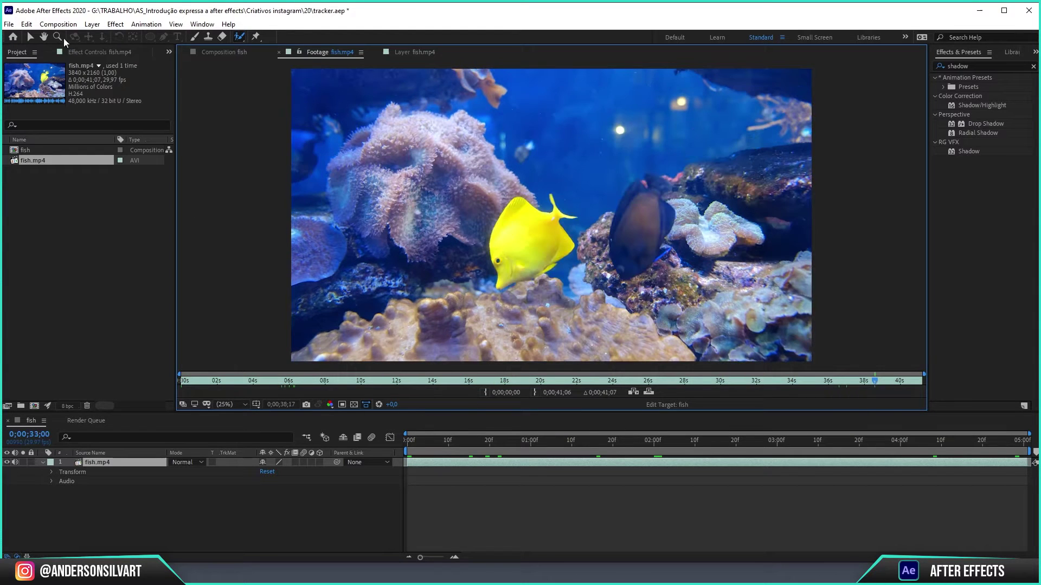
# - Reopen the fish composition and scrub it from the first frame to its end
pyautogui.doubleClick(23, 151)
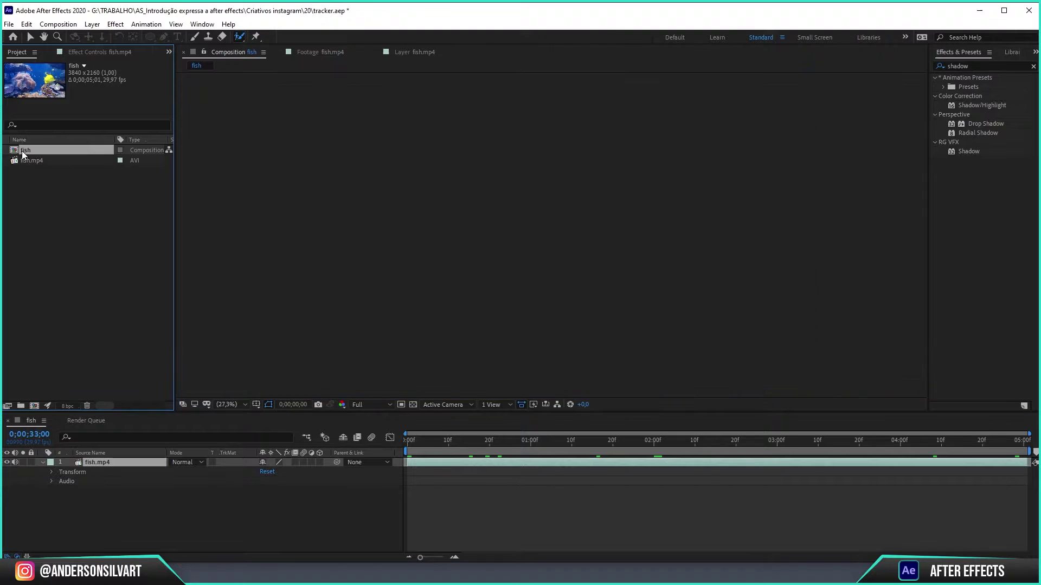
pyautogui.click(407, 444)
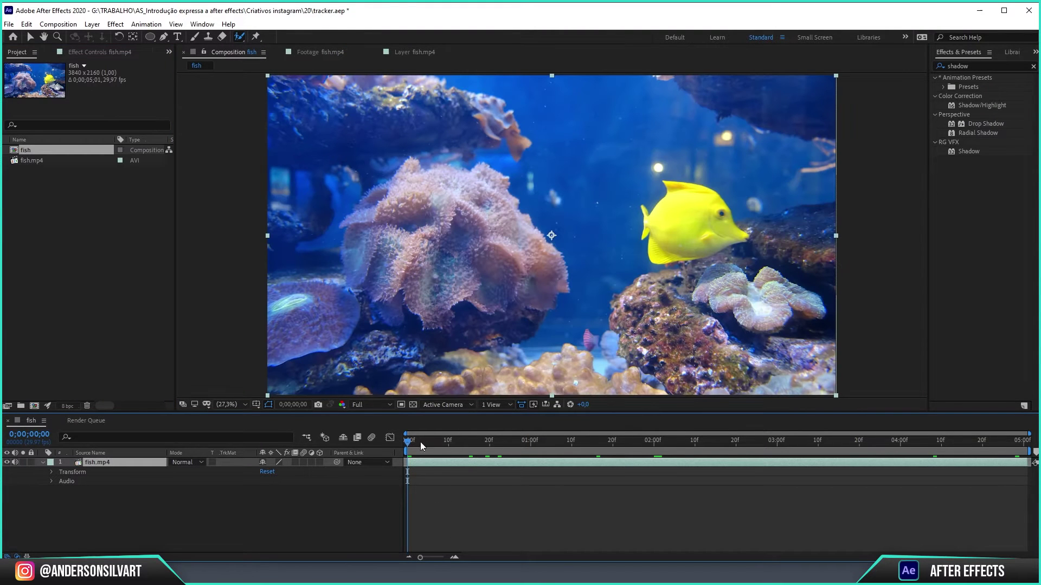
pyautogui.moveTo(420, 441); pyautogui.dragTo(1024, 439)
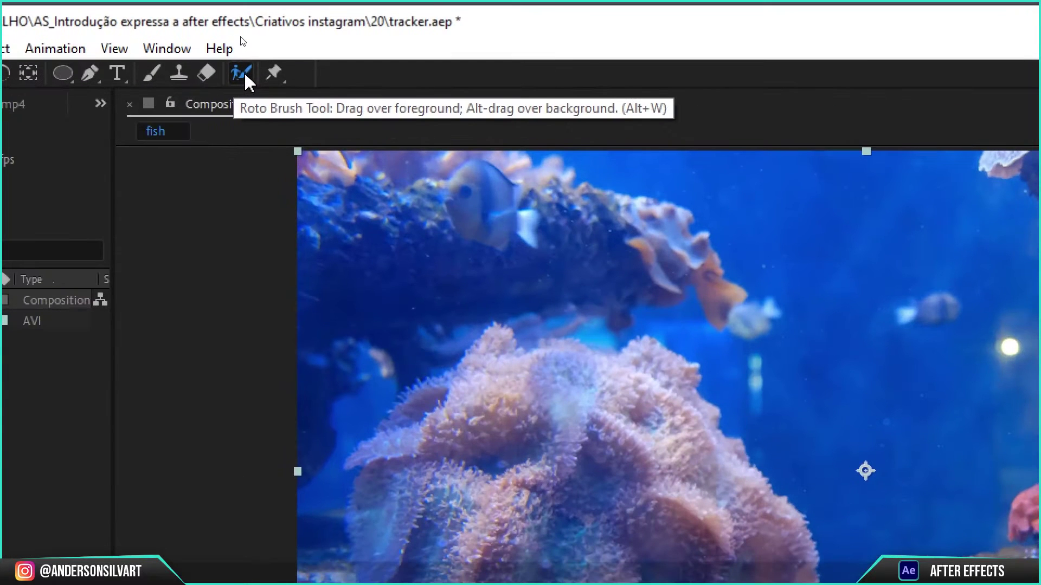
# - Choose the Roto Brush tool and check the details of fish.mp4 and the fish composition
pyautogui.click(239, 38)
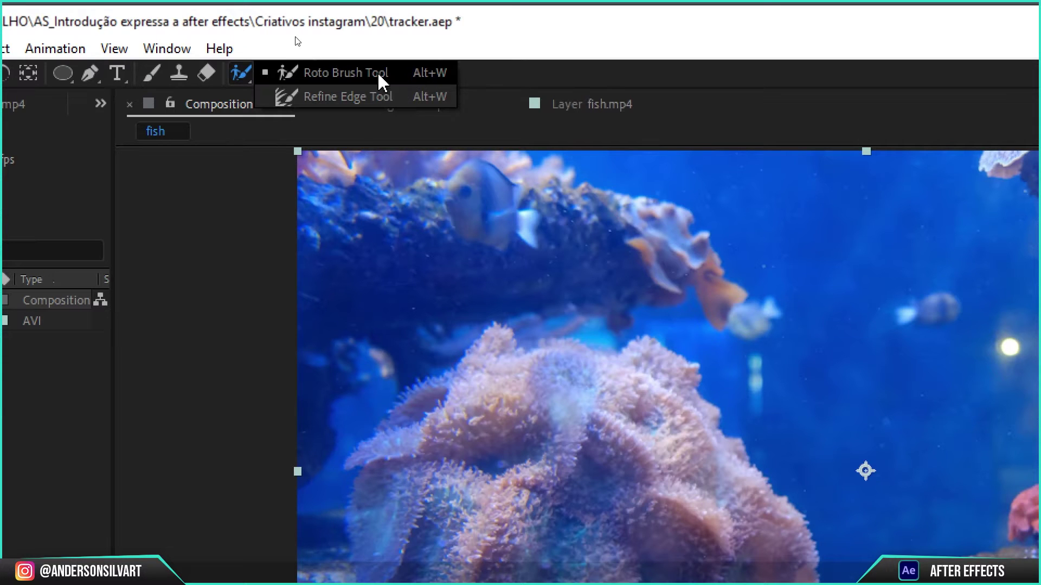
pyautogui.click(363, 80)
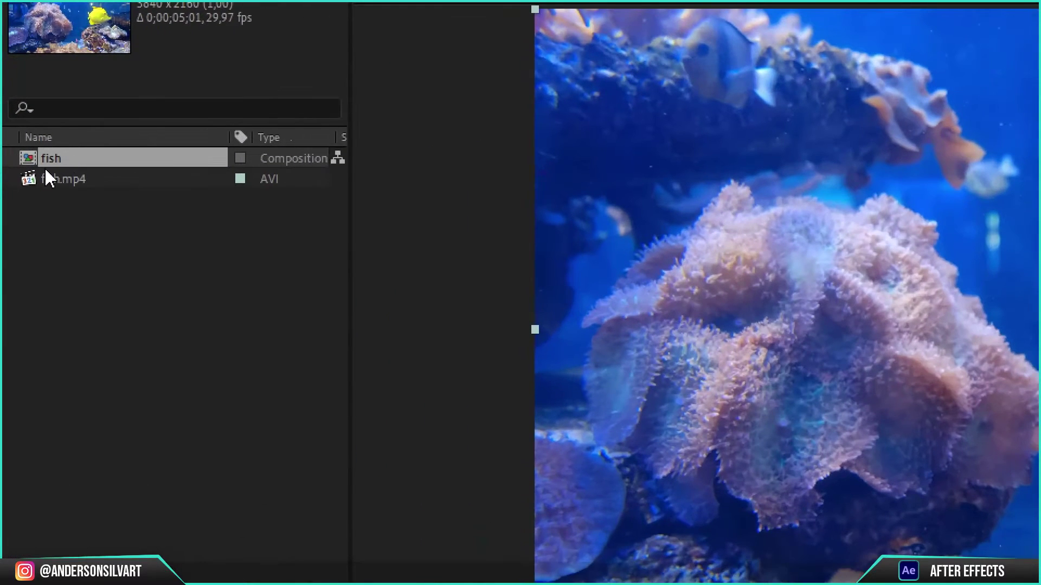
pyautogui.click(104, 210)
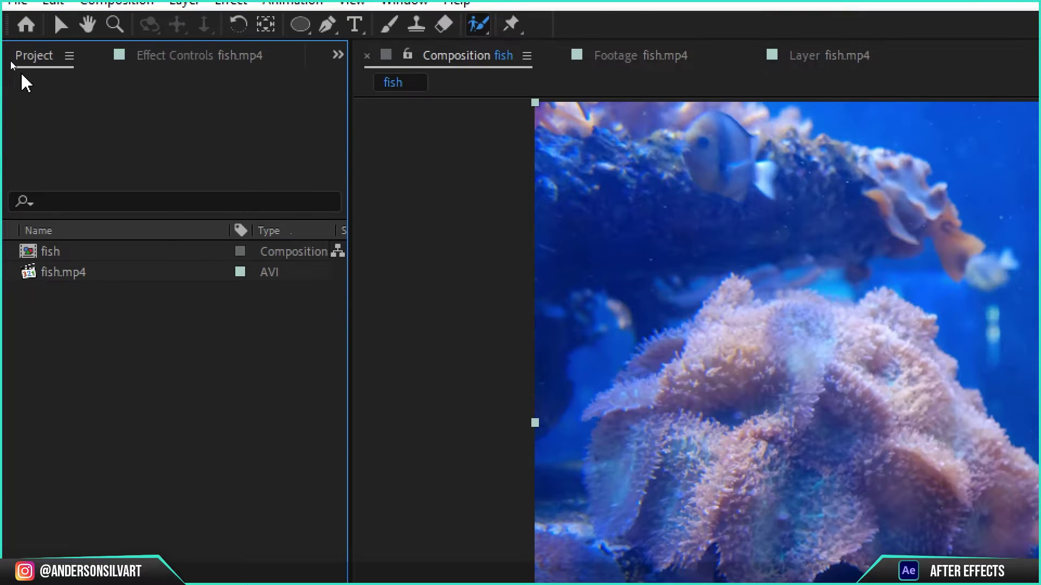
pyautogui.click(63, 273)
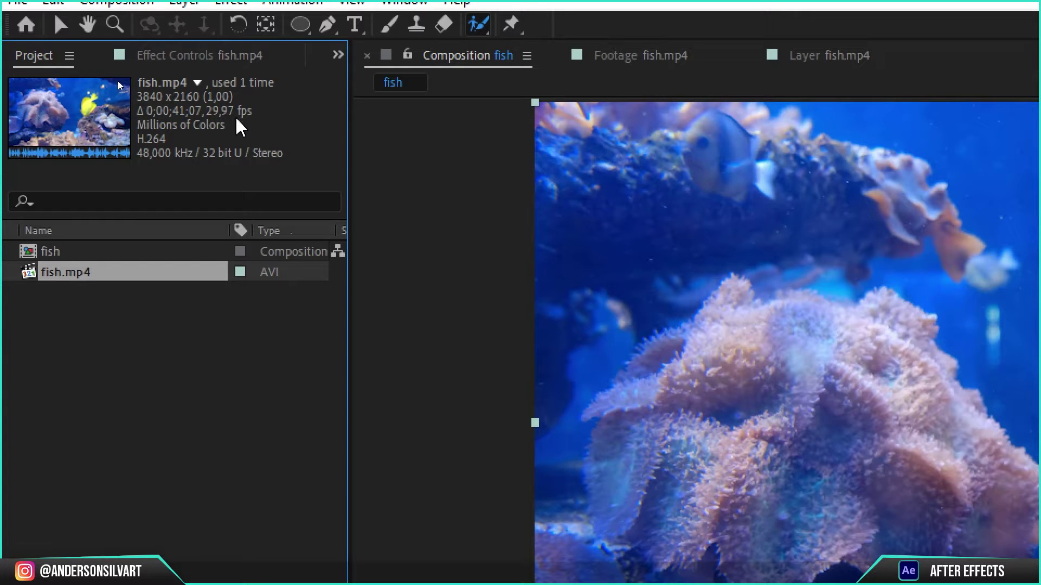
pyautogui.click(65, 251)
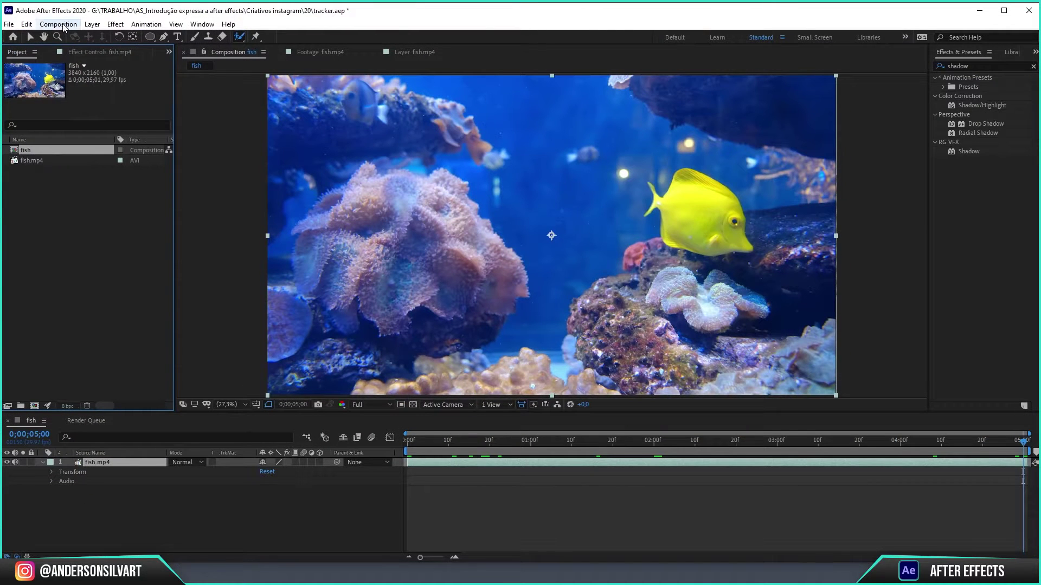
pyautogui.click(65, 25)
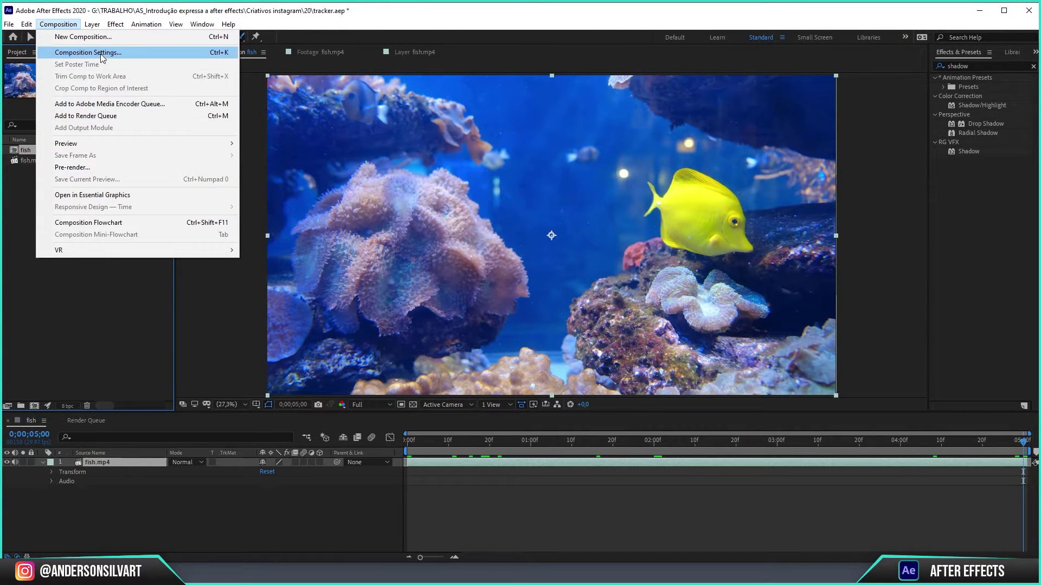
pyautogui.click(103, 53)
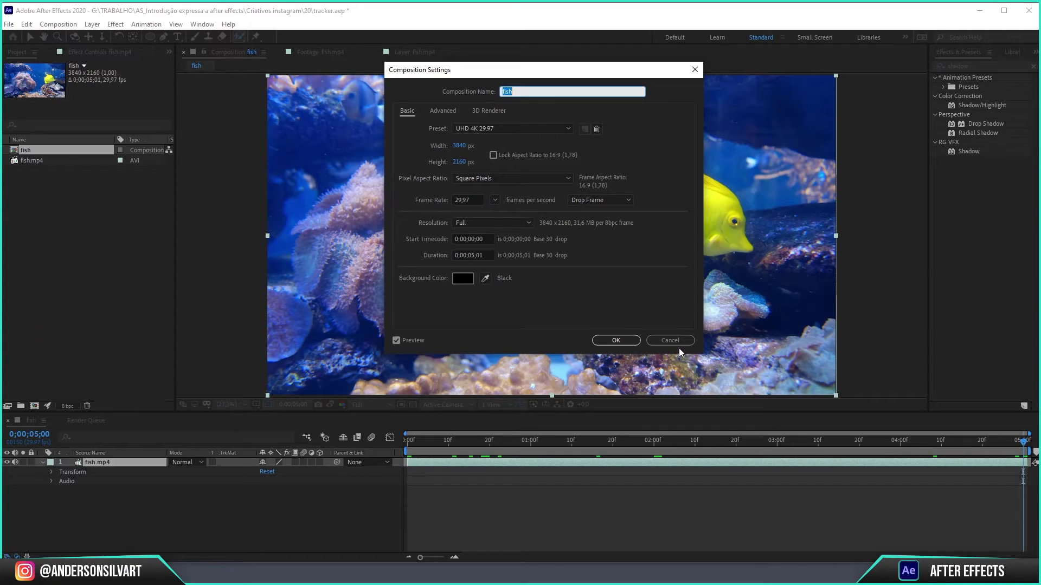
pyautogui.click(677, 345)
pyautogui.press('Home')
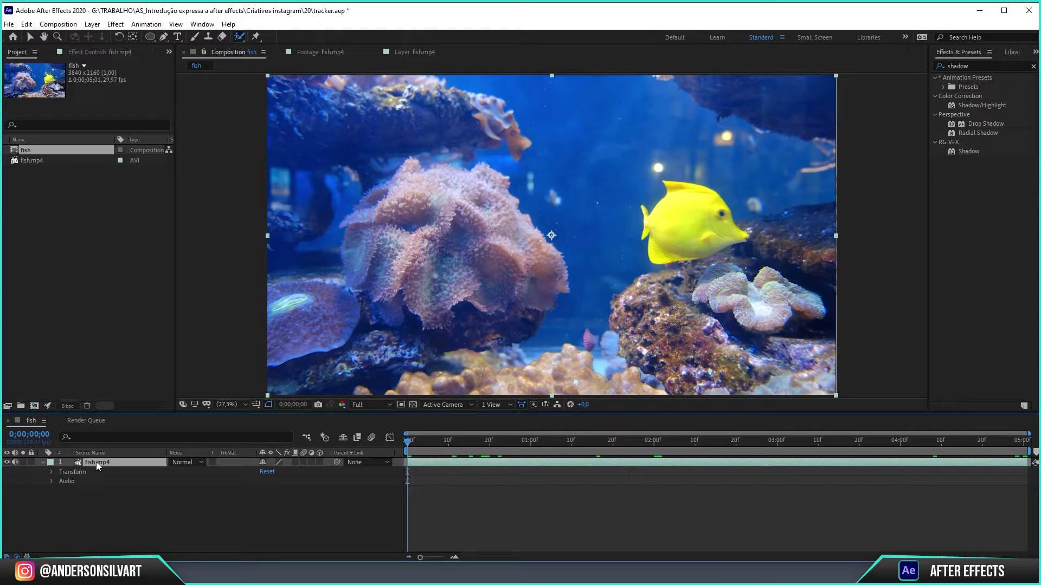
pyautogui.click(238, 38)
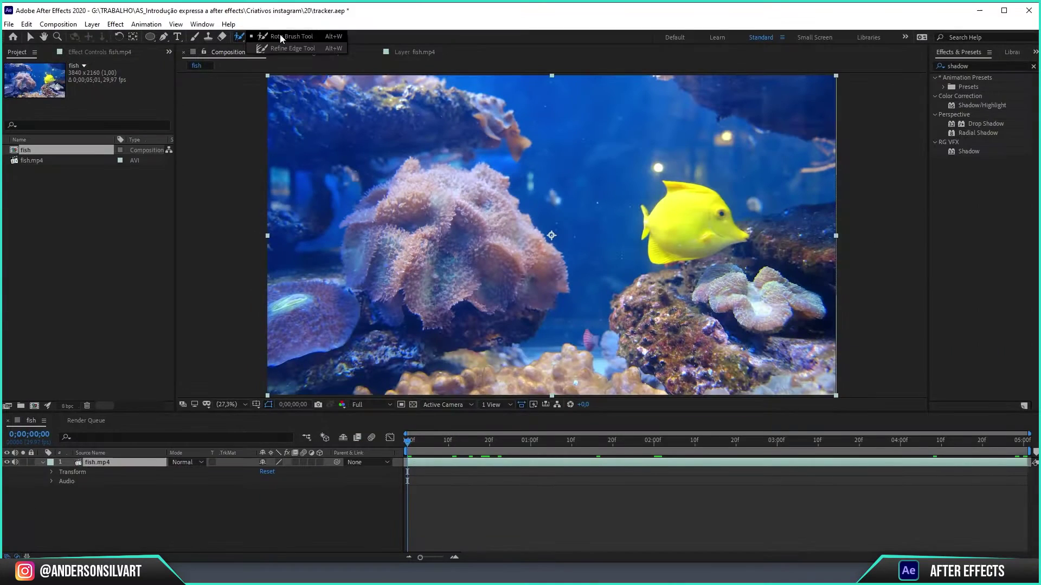
# - Open the fish.mp4 layer with the Roto Brush and mark the 06s–10s span on its ruler
pyautogui.click(282, 76)
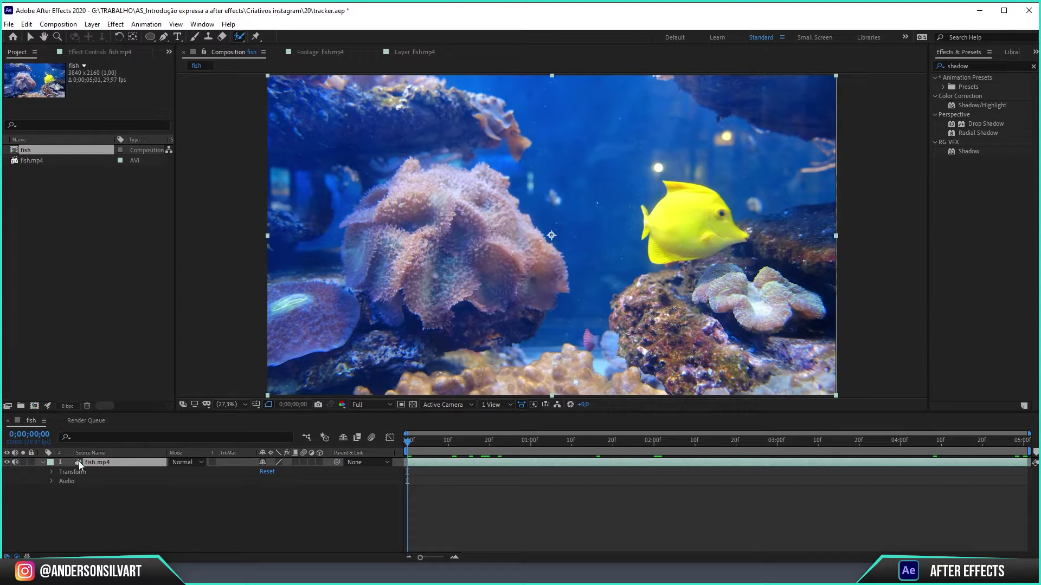
pyautogui.doubleClick(80, 462)
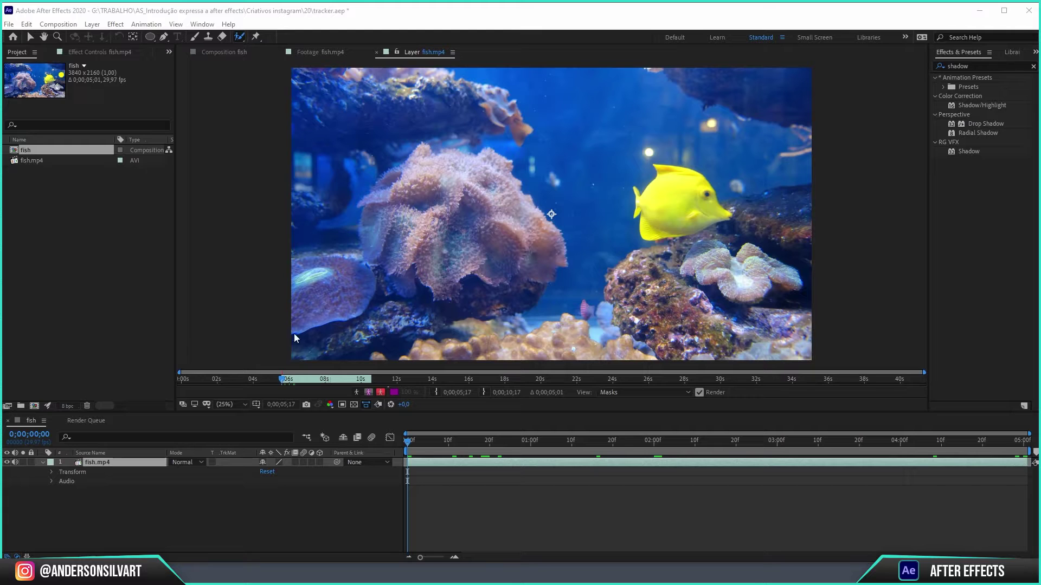
pyautogui.moveTo(174, 386); pyautogui.dragTo(930, 388)
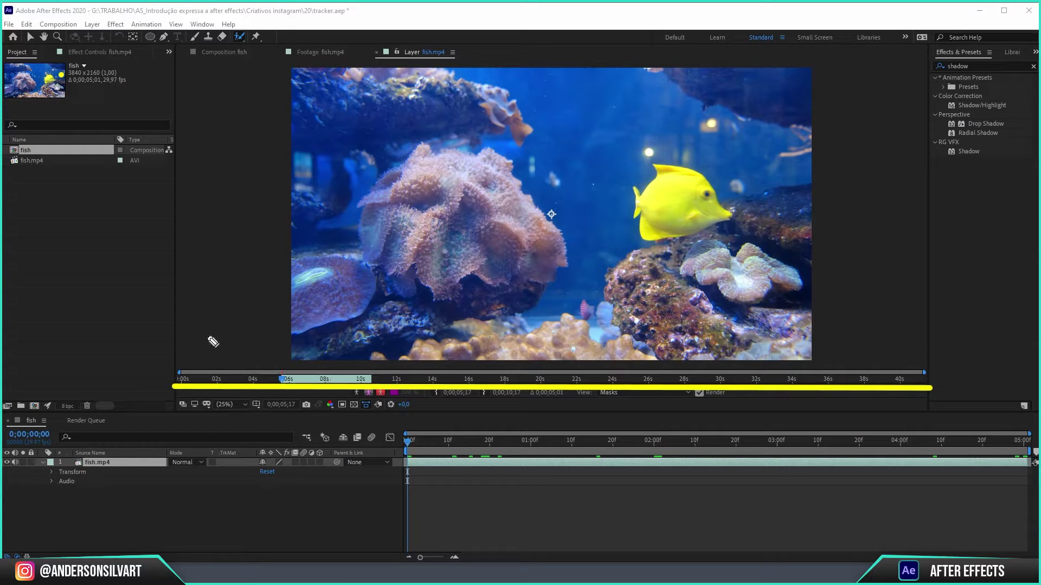
pyautogui.moveTo(274, 353); pyautogui.dragTo(270, 407)
pyautogui.moveTo(371, 367); pyautogui.dragTo(366, 409)
pyautogui.moveTo(269, 349)
pyautogui.mouseDown()
pyautogui.moveTo(404, 357)
pyautogui.moveTo(263, 418)
pyautogui.mouseUp()
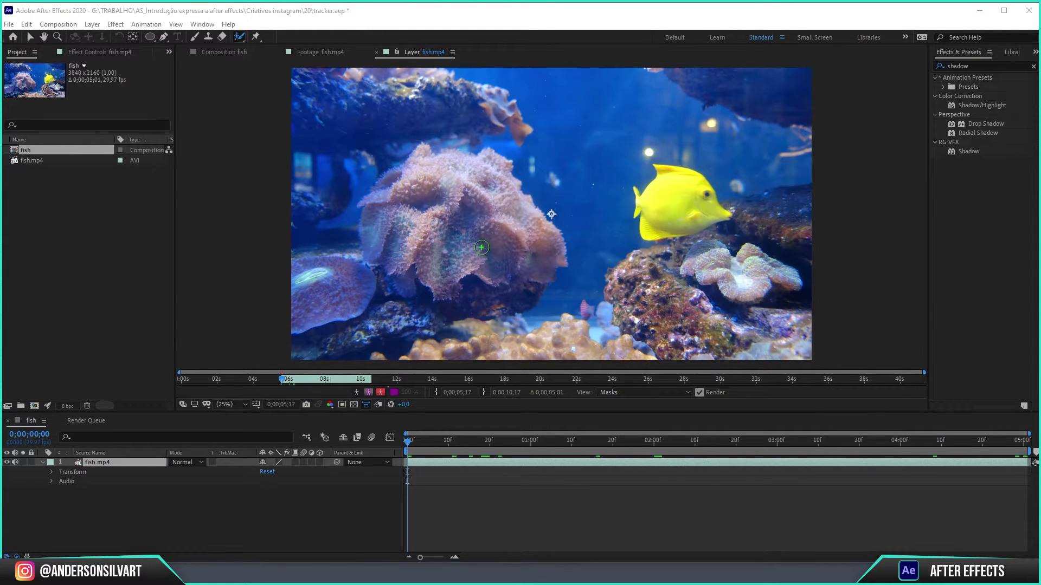
# - Paint foreground strokes over the yellow fish's body, resizing the brush along the way
pyautogui.moveTo(493, 220); pyautogui.dragTo(670, 195)
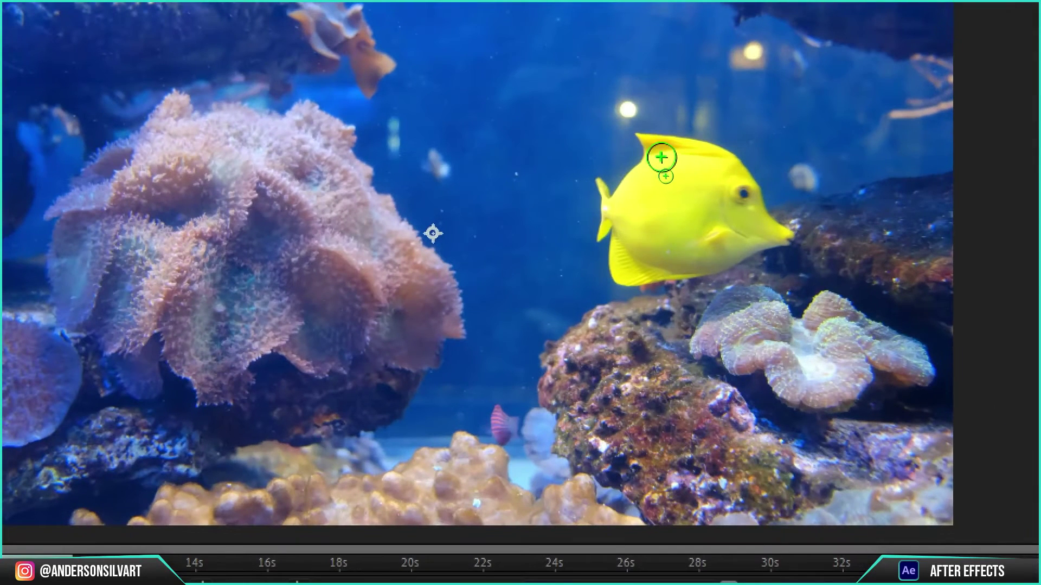
pyautogui.moveTo(665, 165)
pyautogui.mouseDown()
pyautogui.moveTo(663, 220)
pyautogui.moveTo(690, 210)
pyautogui.mouseUp()
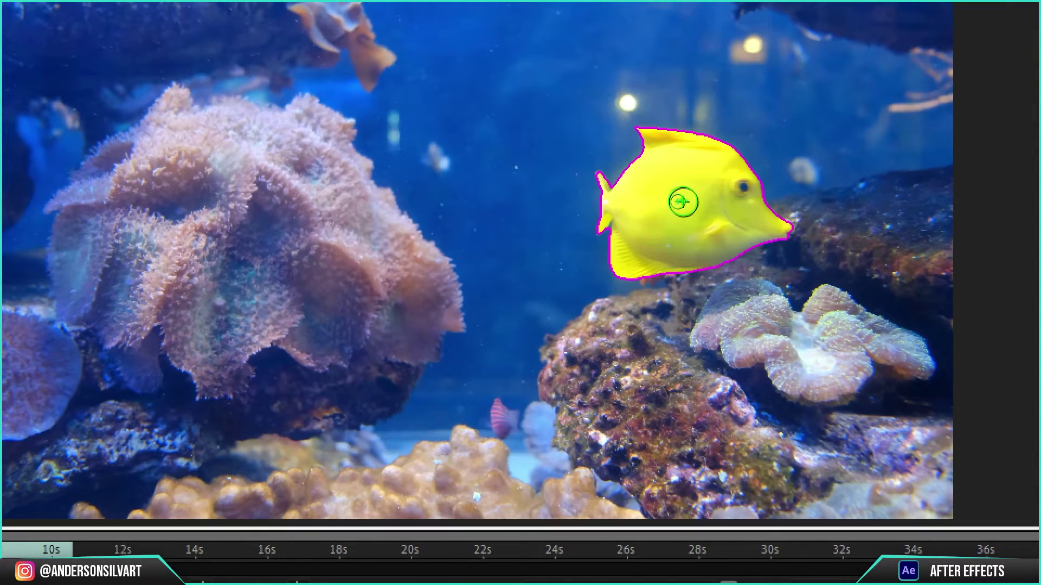
pyautogui.click(648, 203)
pyautogui.keyDown('alt'); pyautogui.click(645, 195); pyautogui.keyUp('alt')
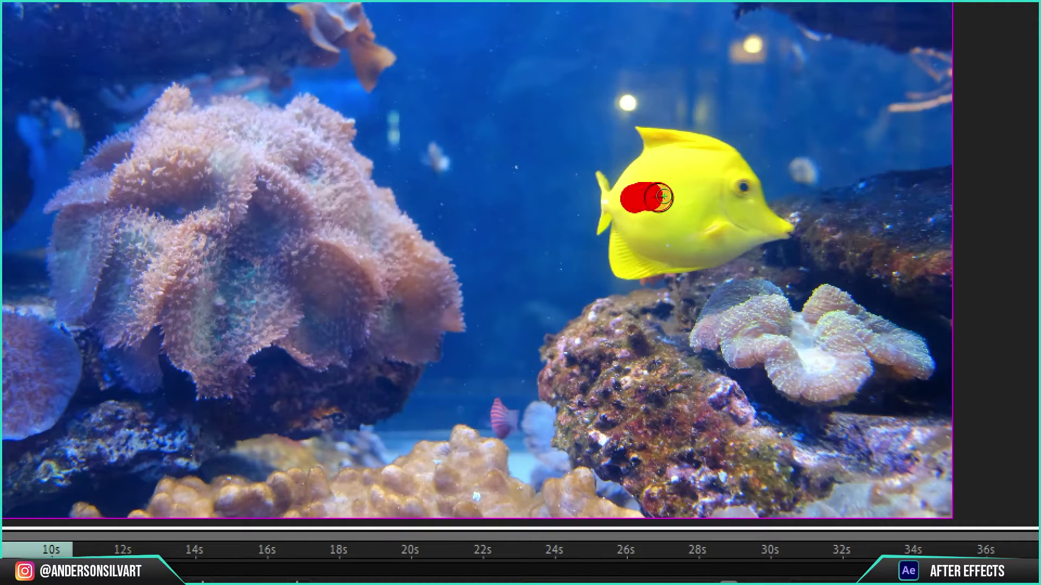
pyautogui.moveTo(653, 202); pyautogui.dragTo(653, 203)
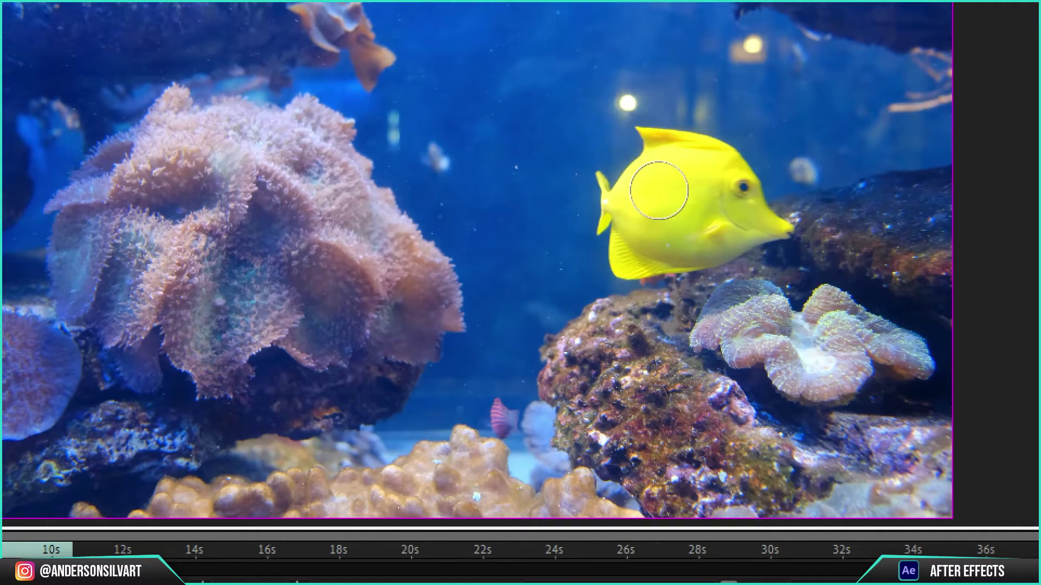
pyautogui.moveTo(610, 231)
pyautogui.mouseDown()
pyautogui.moveTo(648, 196)
pyautogui.moveTo(694, 220)
pyautogui.mouseUp()
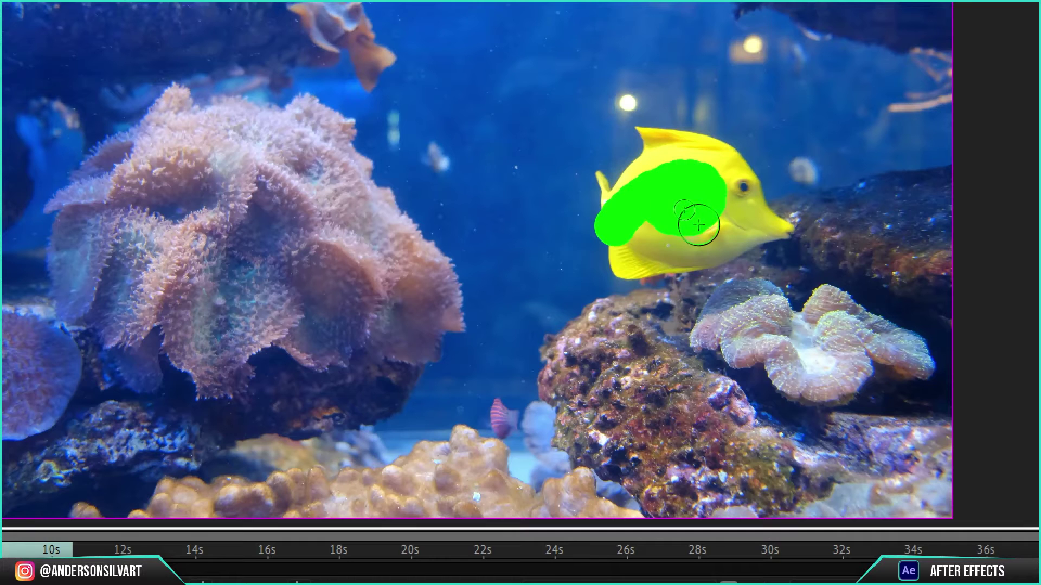
# - Exclude the water behind the tail and add the fish's rear body back into the matte
pyautogui.keyDown('alt'); pyautogui.click(580, 226); pyautogui.keyUp('alt')
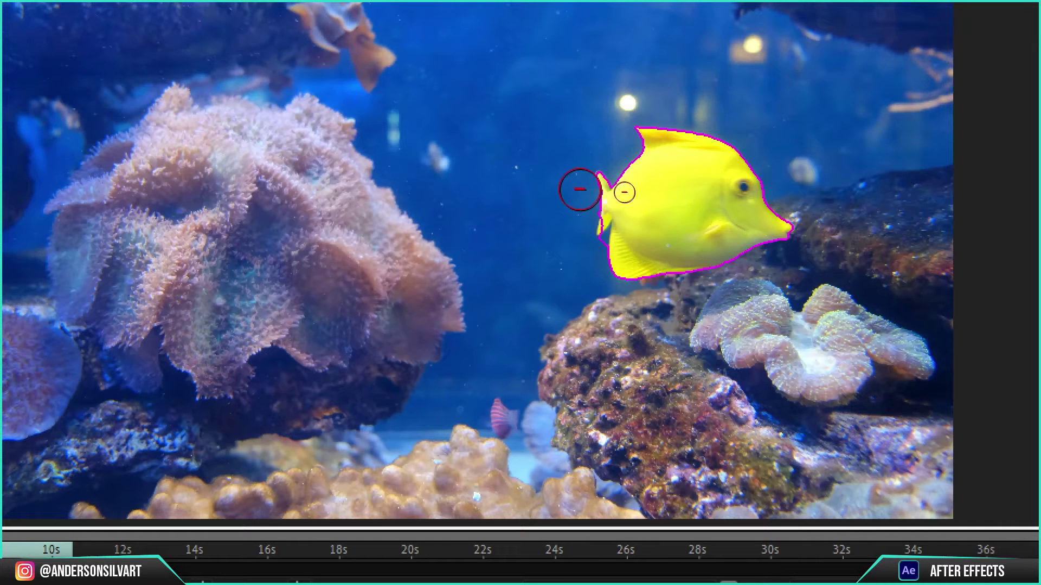
pyautogui.moveTo(578, 186); pyautogui.dragTo(612, 304)
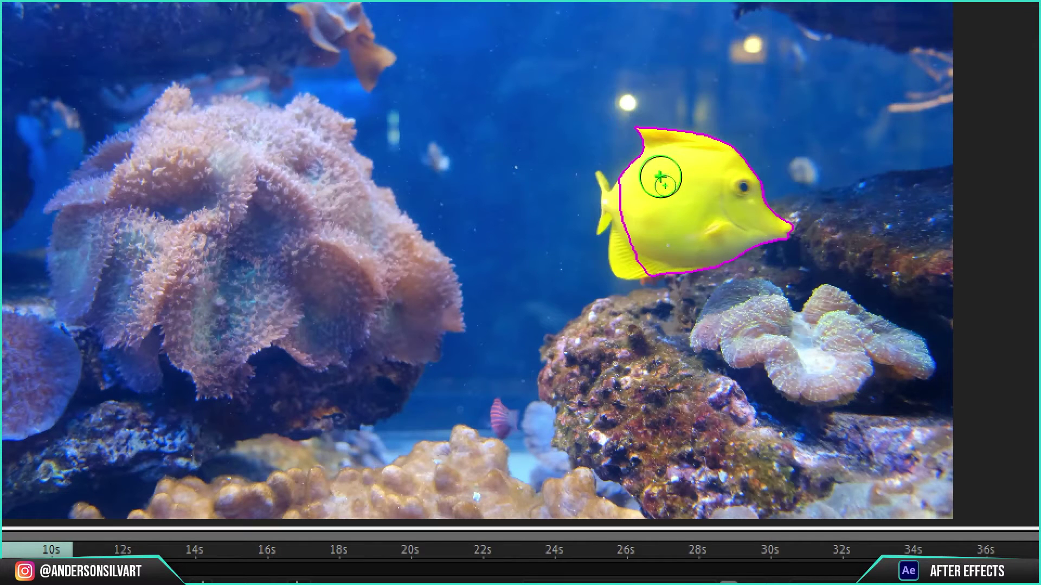
pyautogui.moveTo(658, 172); pyautogui.dragTo(639, 247)
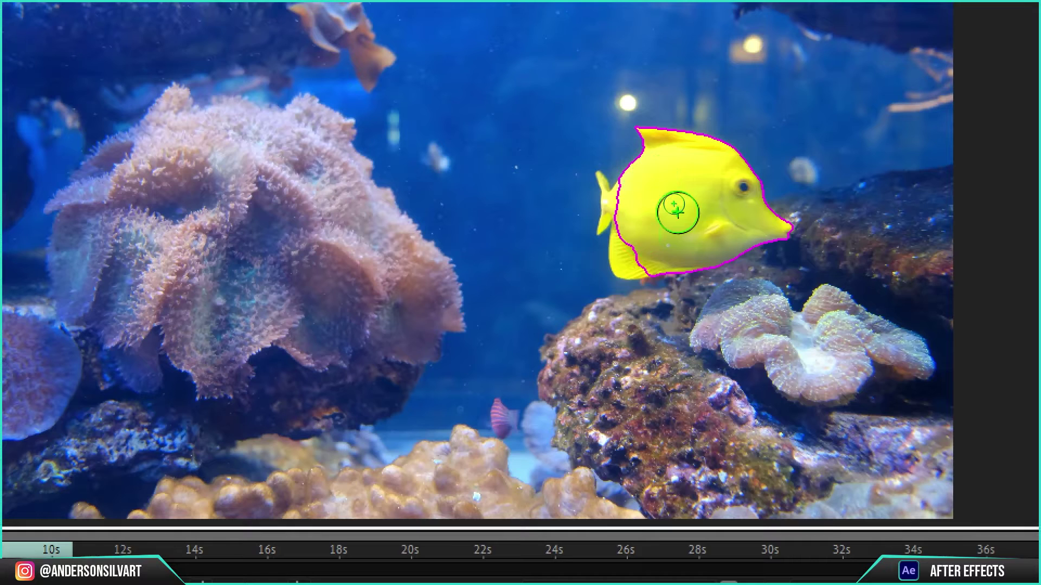
pyautogui.moveTo(650, 236); pyautogui.dragTo(629, 254)
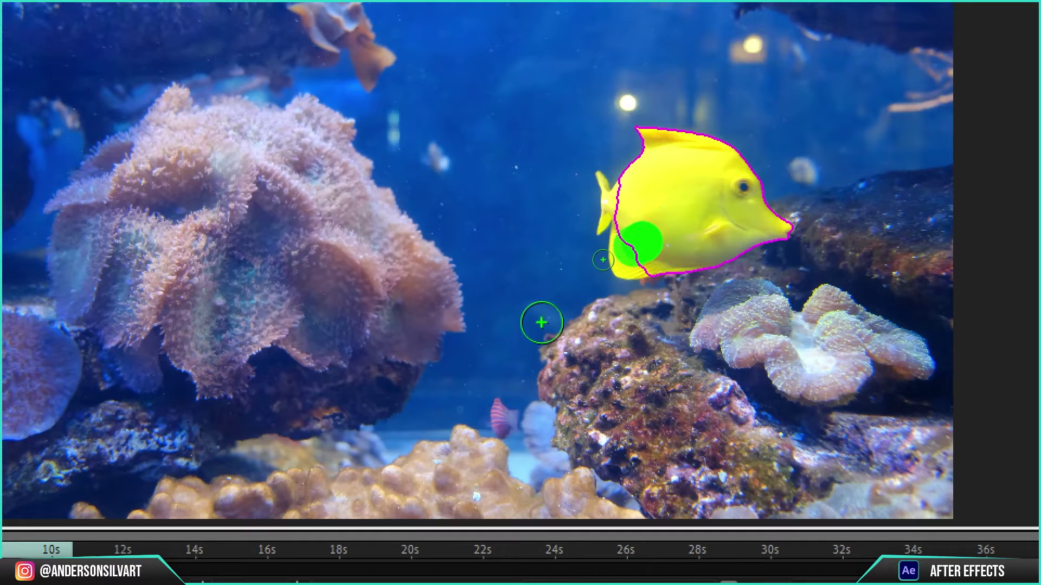
pyautogui.moveTo(594, 168)
pyautogui.mouseDown()
pyautogui.moveTo(617, 269)
pyautogui.moveTo(594, 336)
pyautogui.mouseUp()
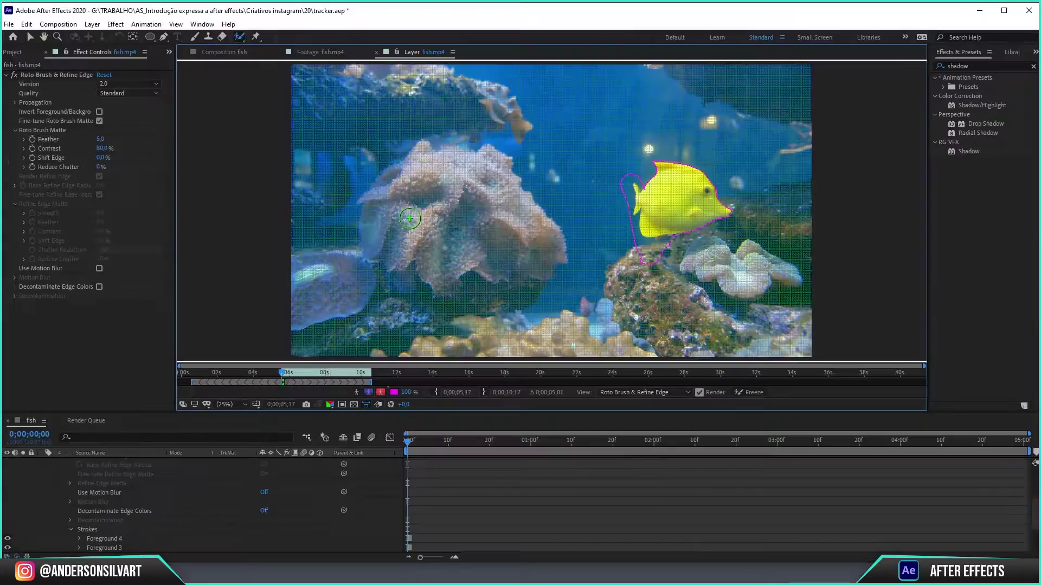
# - Delete the Roto Brush & Refine Edge effect and hide the grid overlay
pyautogui.click(53, 77)
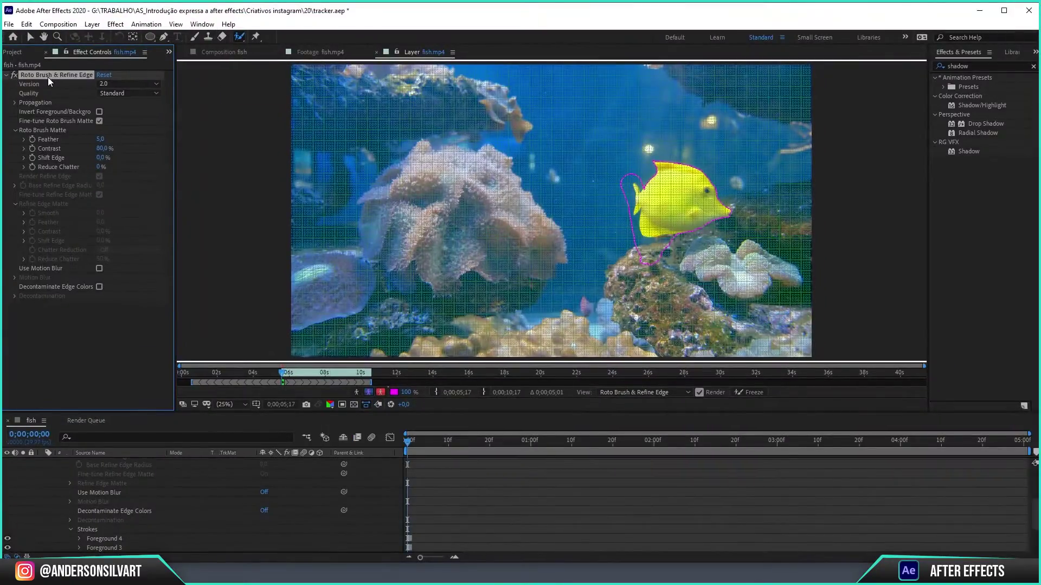
pyautogui.press('Delete')
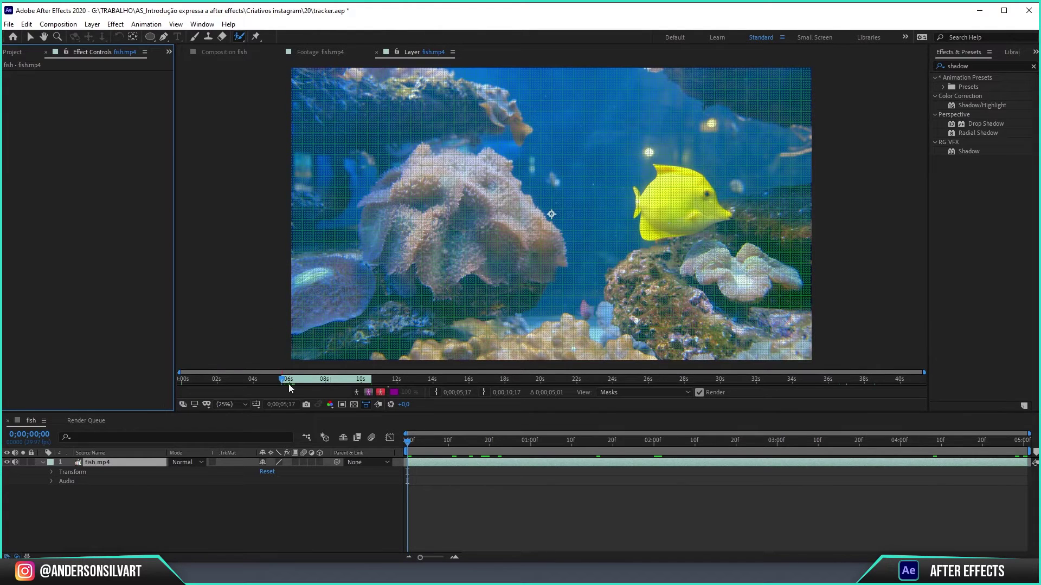
pyautogui.click(257, 404)
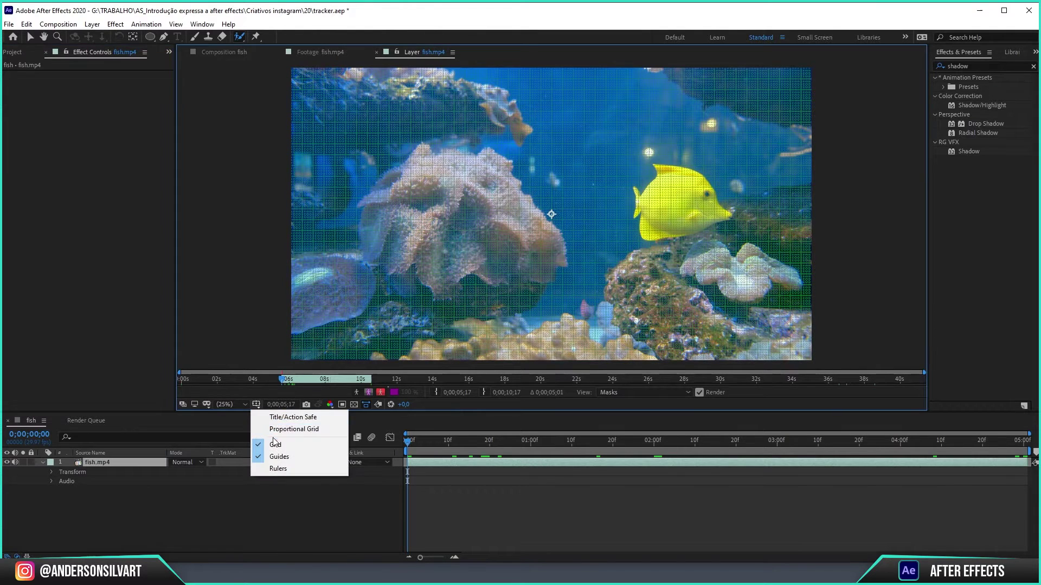
pyautogui.click(276, 440)
# - Repaint the yellow fish with the Roto Brush and zoom in on its fin
pyautogui.moveTo(672, 204); pyautogui.dragTo(657, 196)
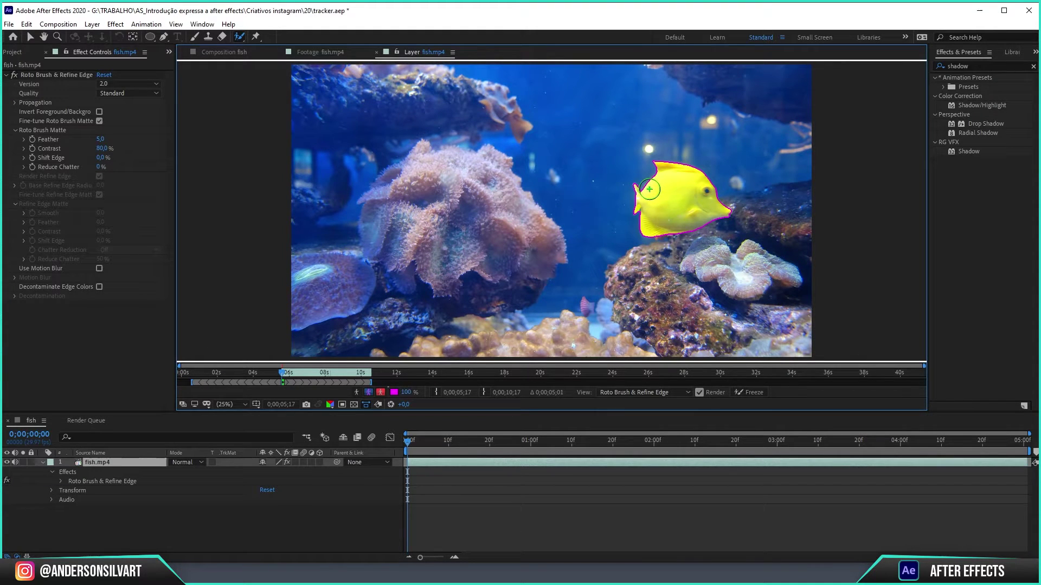
pyautogui.press('z')
pyautogui.click(645, 206)
pyautogui.click(623, 207)
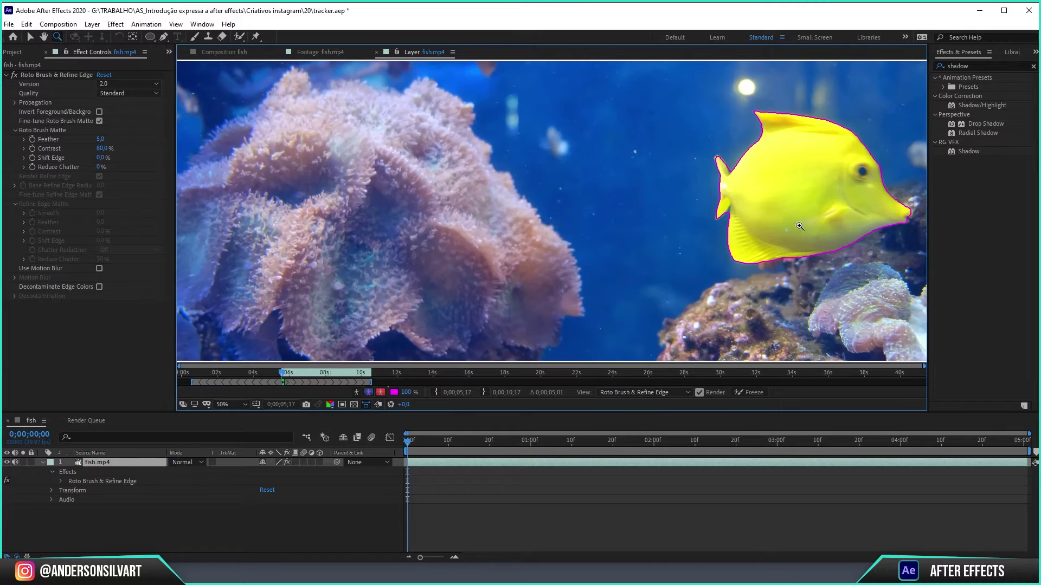
pyautogui.click(591, 208)
pyautogui.click(553, 208)
pyautogui.click(554, 208)
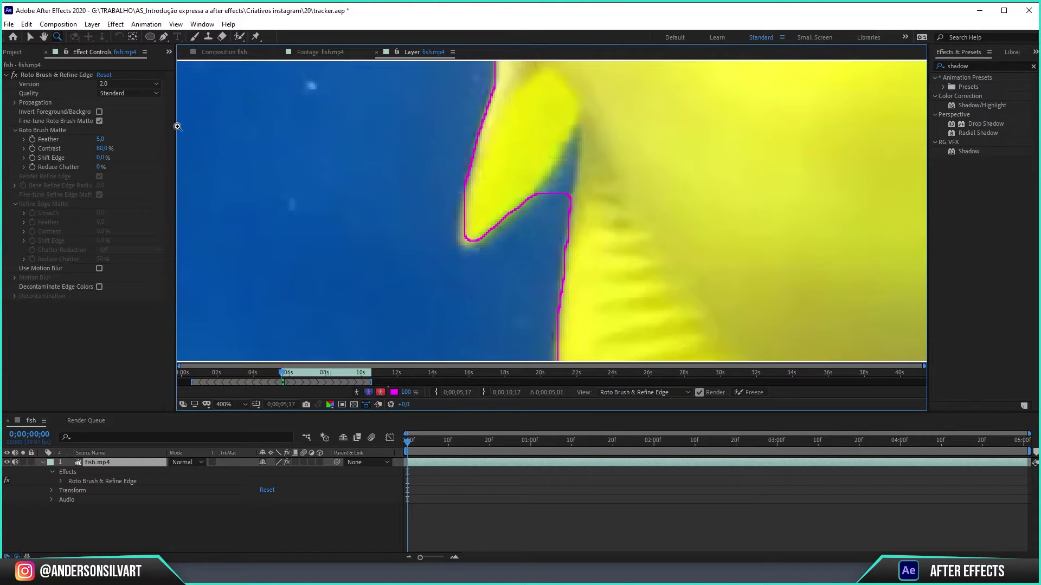
# - With a much smaller brush, subtract the blue notch beside the fin, then zoom out to the full frame
pyautogui.click(238, 37)
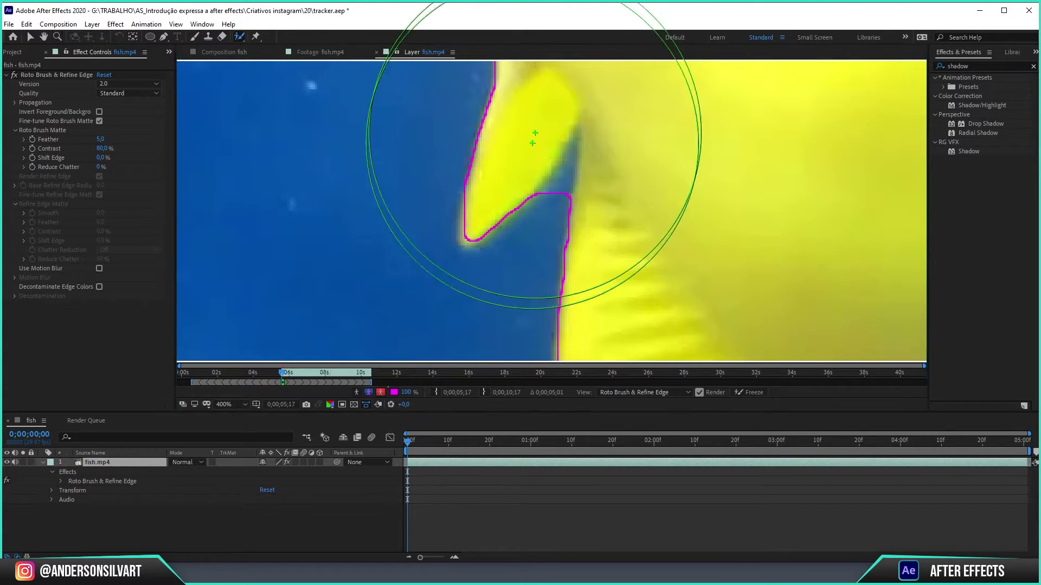
pyautogui.moveTo(561, 178); pyautogui.dragTo(560, 174)
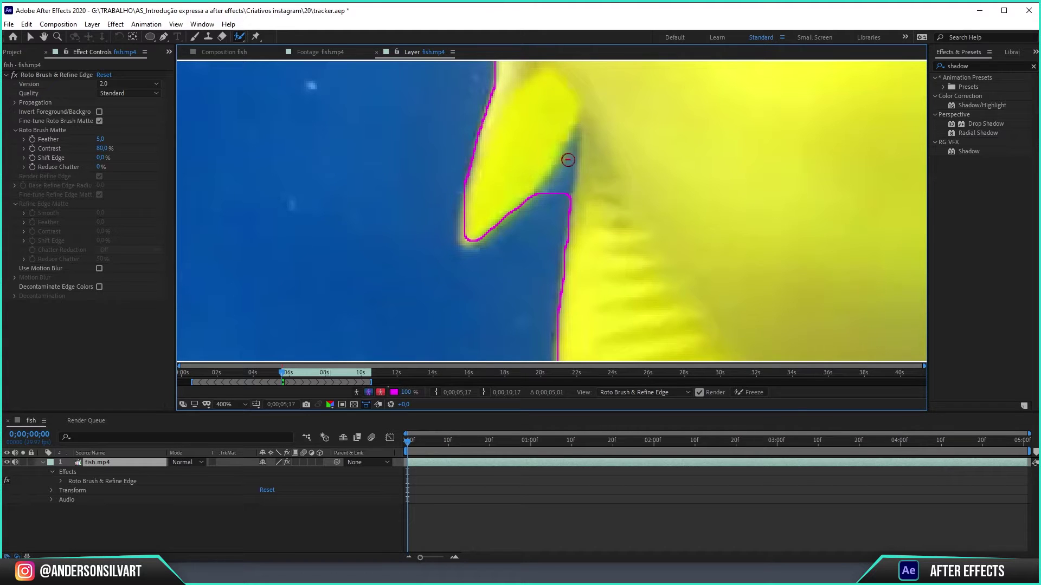
pyautogui.moveTo(567, 160); pyautogui.dragTo(546, 234)
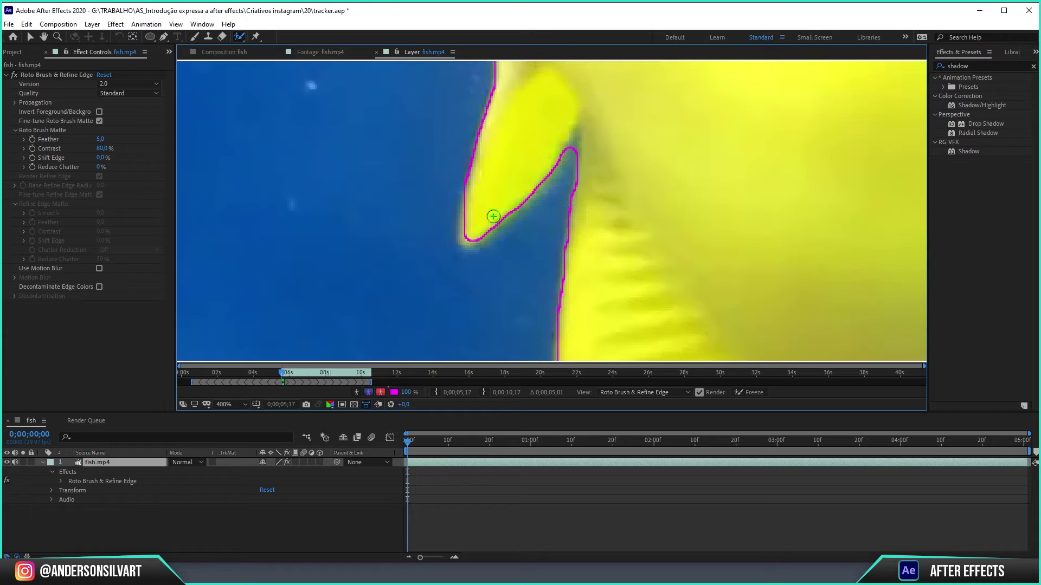
pyautogui.click(246, 403)
pyautogui.click(261, 225)
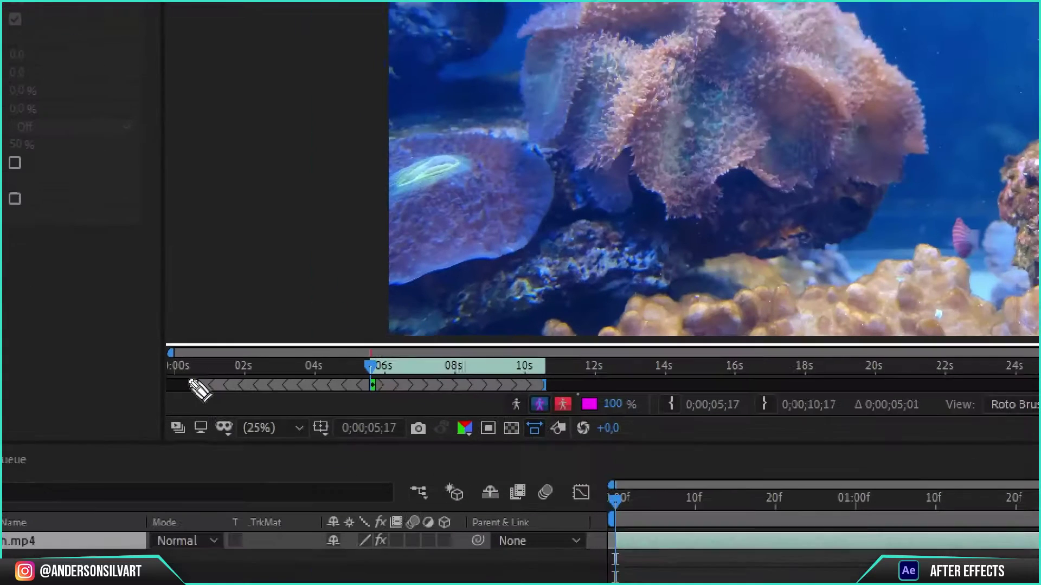
pyautogui.moveTo(174, 367)
pyautogui.mouseDown()
pyautogui.moveTo(569, 367)
pyautogui.moveTo(577, 356)
pyautogui.mouseUp()
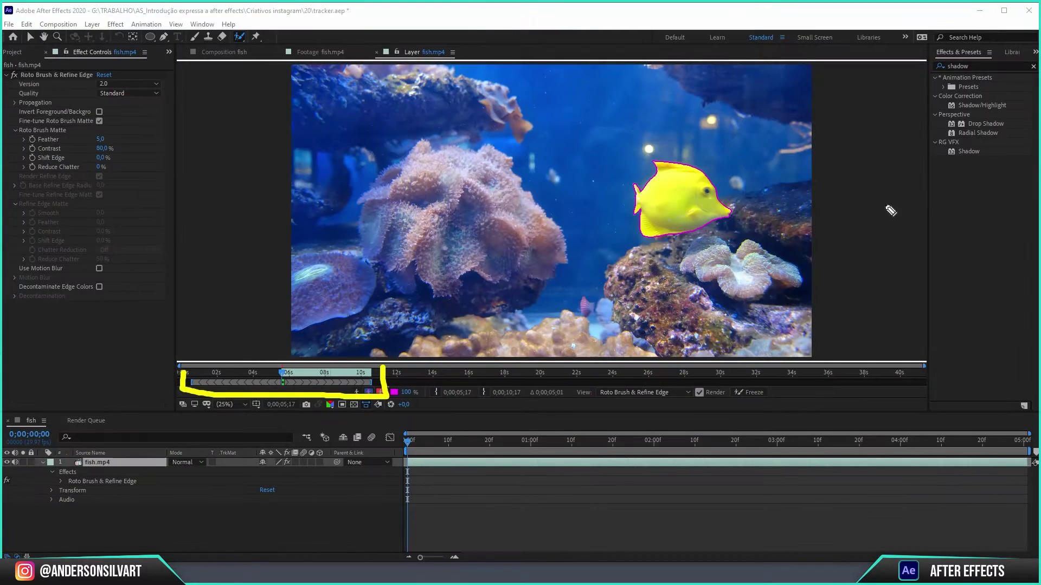
pyautogui.press('Escape')
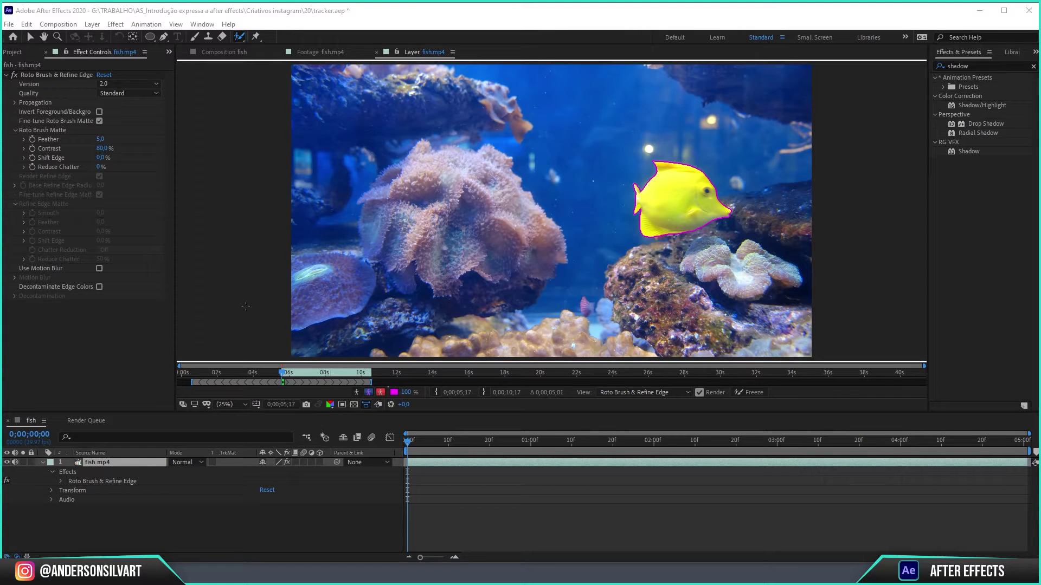
# - Trim the roto span start, propagate the fish matte to the clip's end, and scrub back to check it
pyautogui.moveTo(190, 385); pyautogui.dragTo(274, 386)
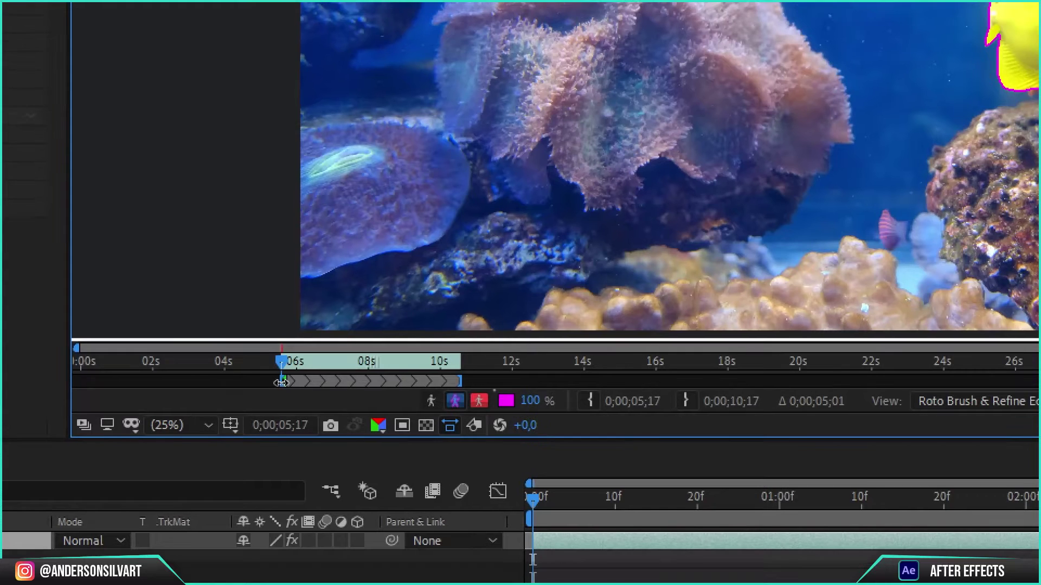
pyautogui.moveTo(272, 385); pyautogui.dragTo(279, 384)
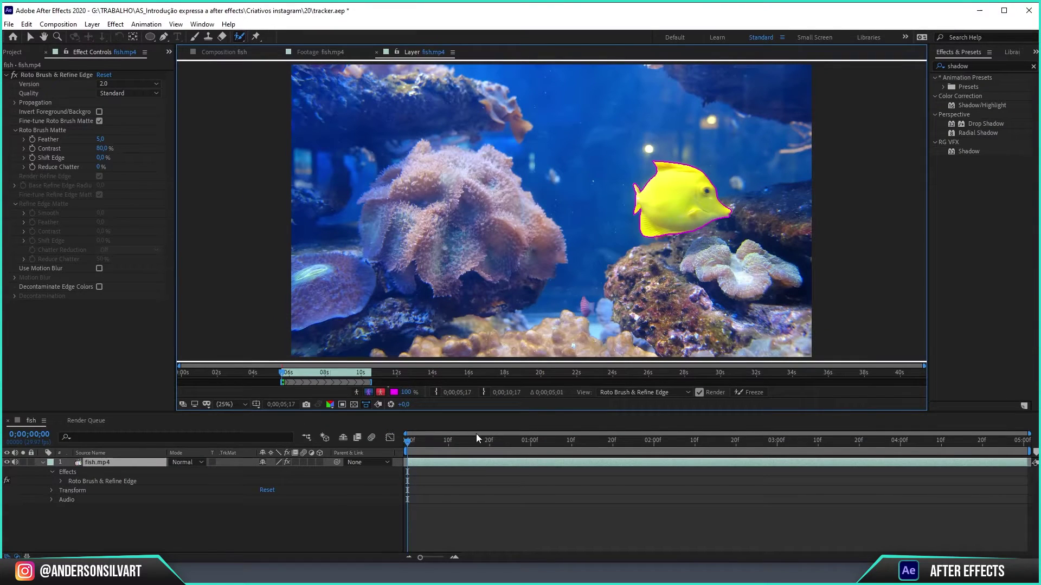
pyautogui.moveTo(476, 438); pyautogui.dragTo(1023, 439)
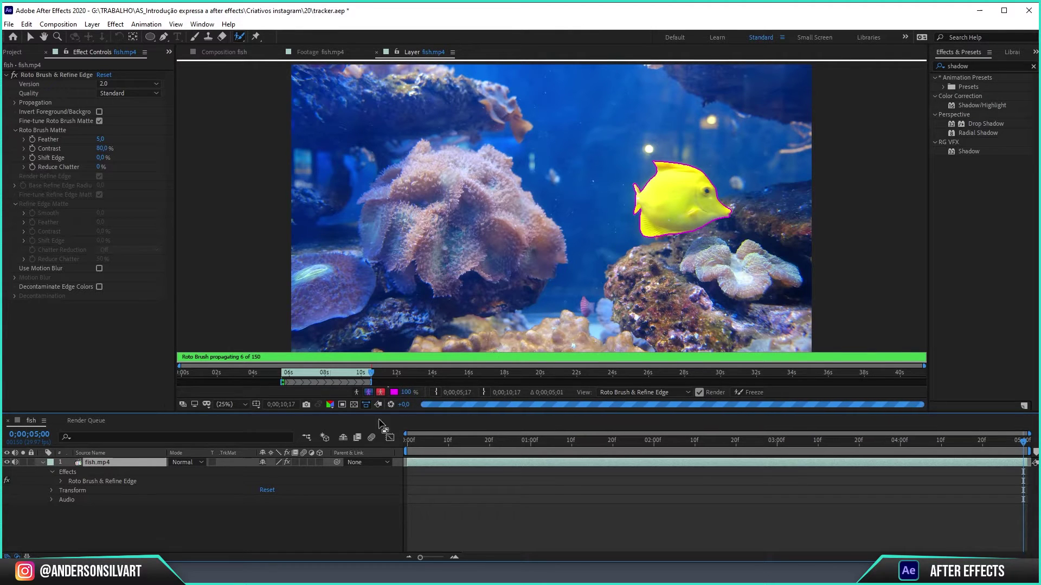
pyautogui.moveTo(434, 441); pyautogui.dragTo(470, 444)
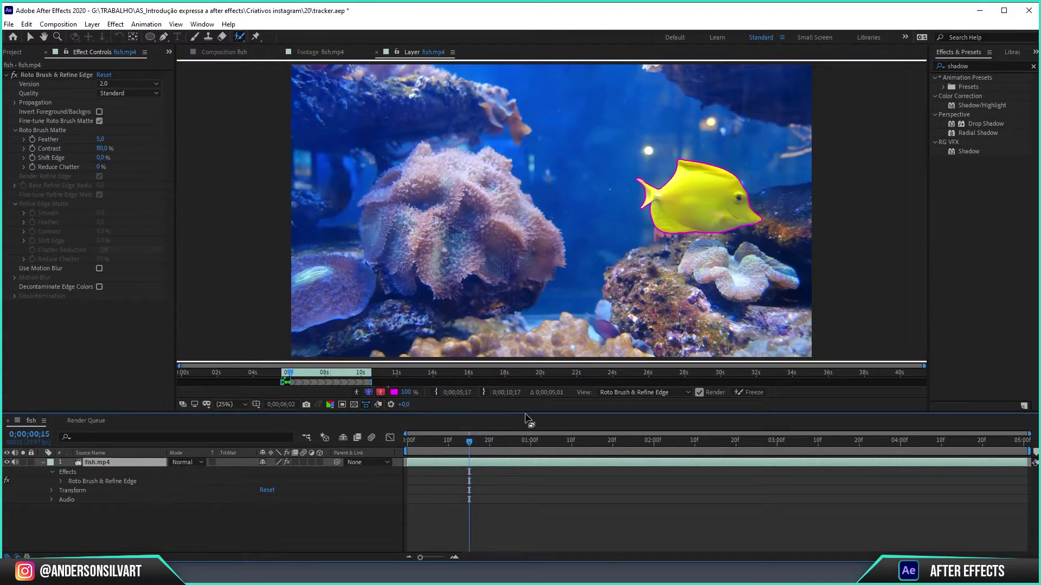
pyautogui.click(432, 440)
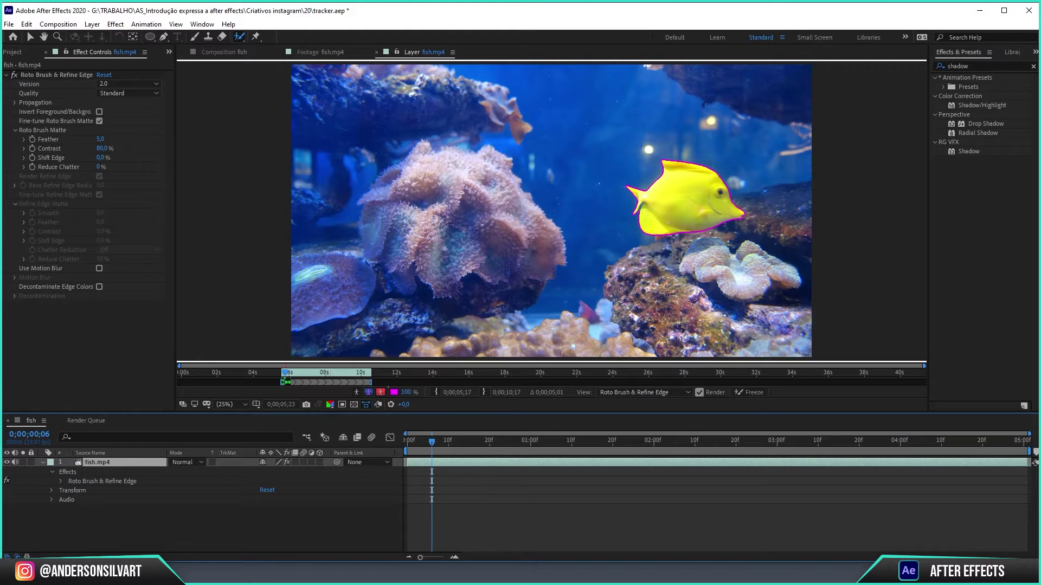
pyautogui.click(903, 451)
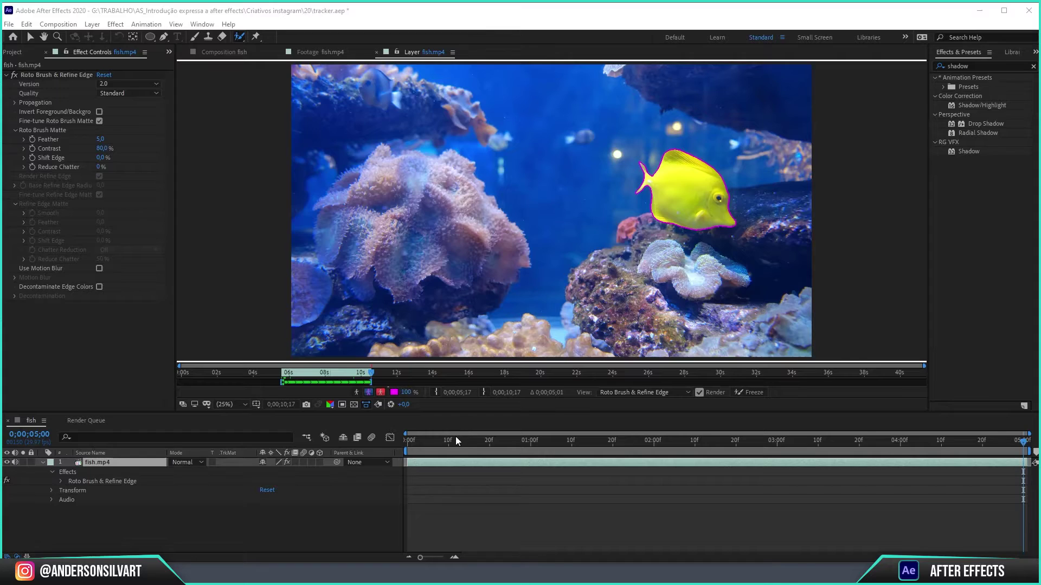
pyautogui.moveTo(560, 440)
pyautogui.mouseDown()
pyautogui.moveTo(907, 449)
pyautogui.moveTo(436, 447)
pyautogui.mouseUp()
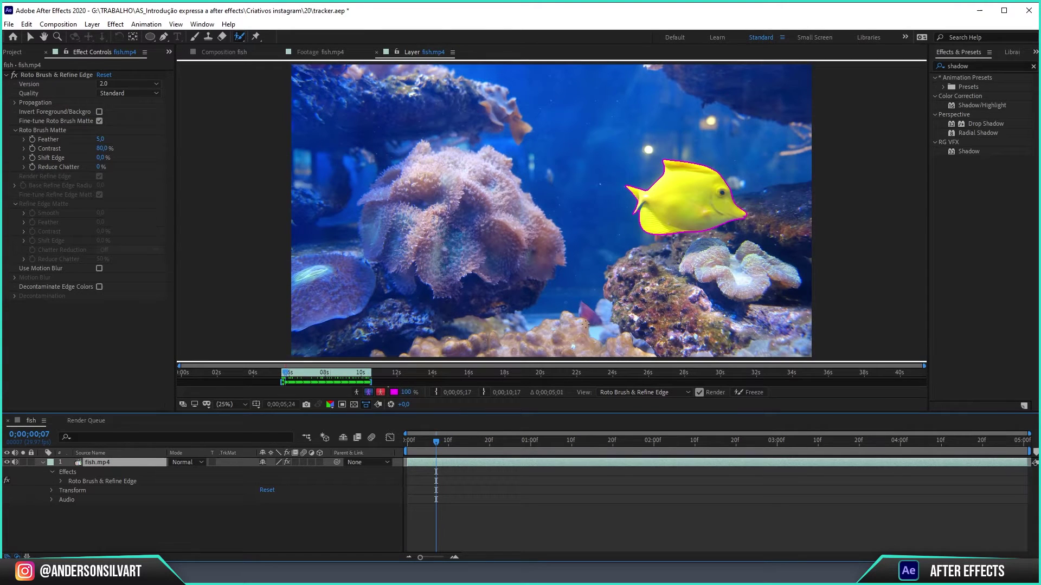
# - Zoom to 400% on the fish's fin at the clip's second frame
pyautogui.press('z')
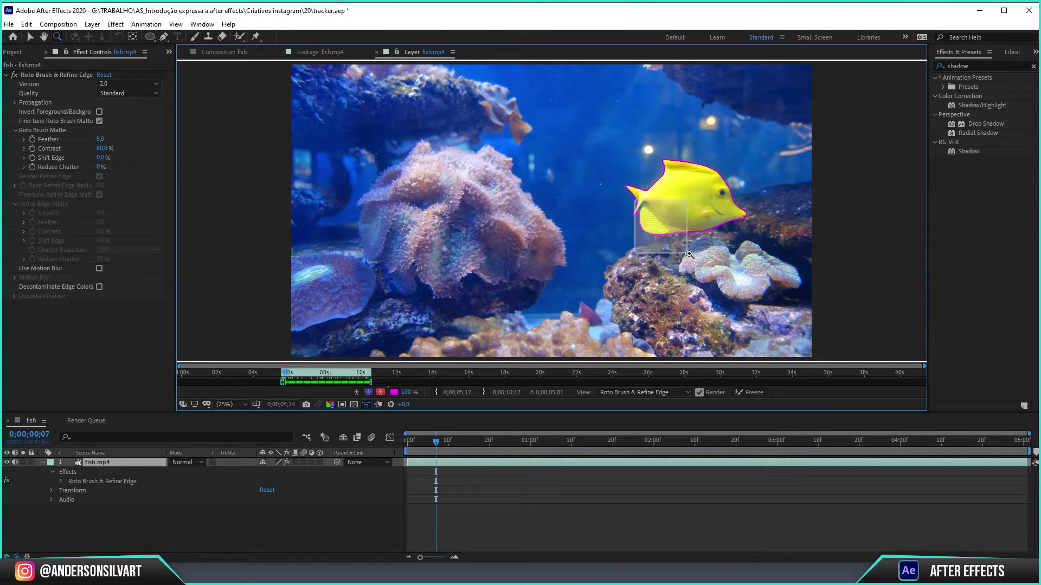
pyautogui.click(654, 198)
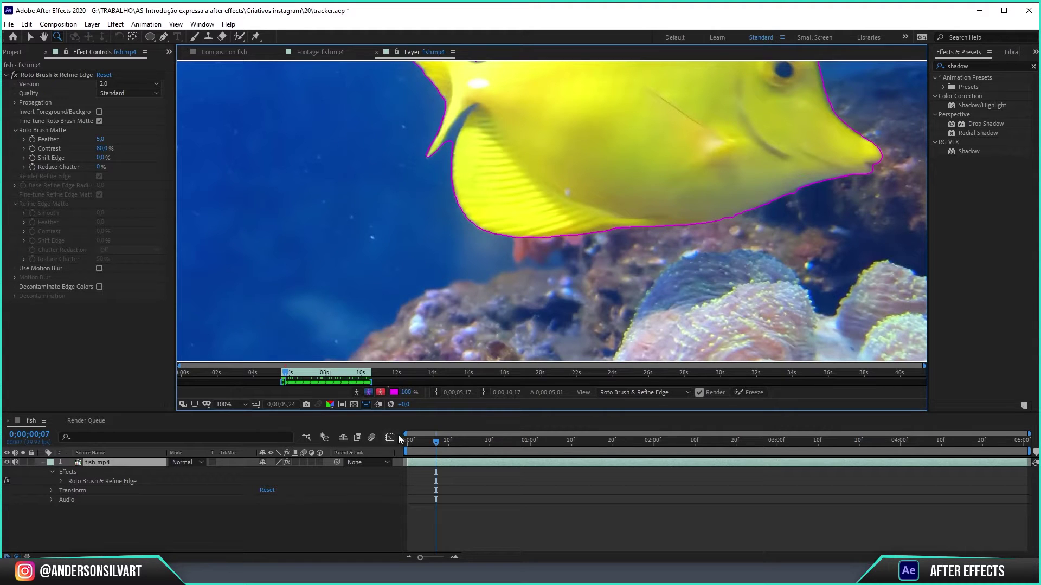
pyautogui.click(420, 444)
pyautogui.moveTo(420, 445); pyautogui.dragTo(415, 445)
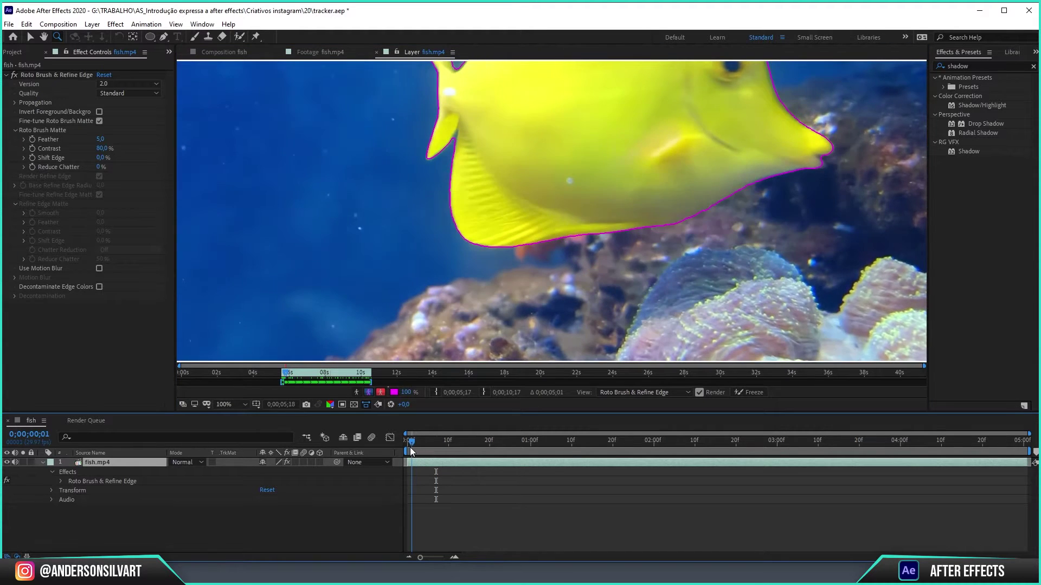
pyautogui.click(446, 130)
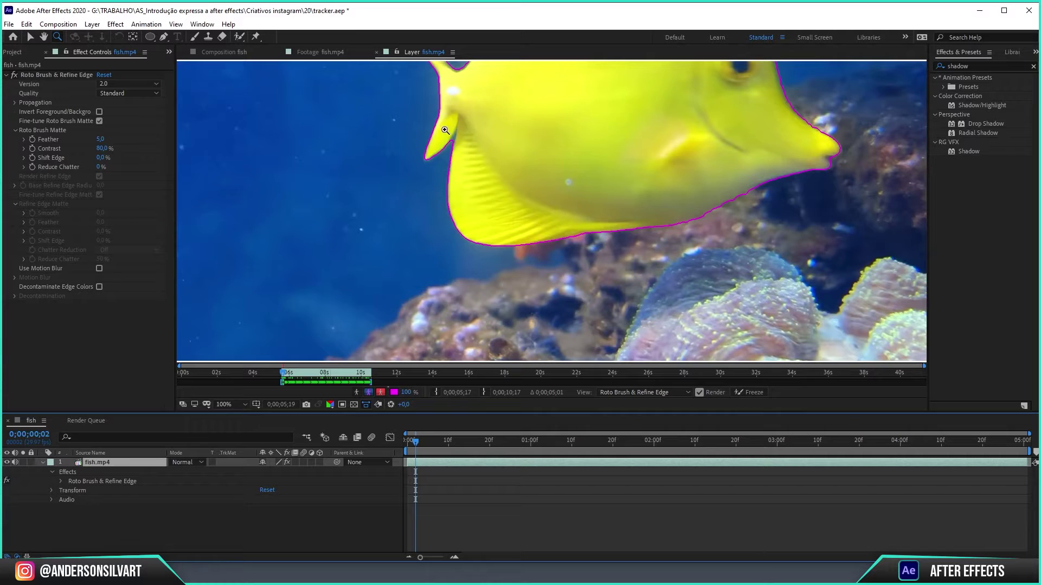
pyautogui.click(475, 148)
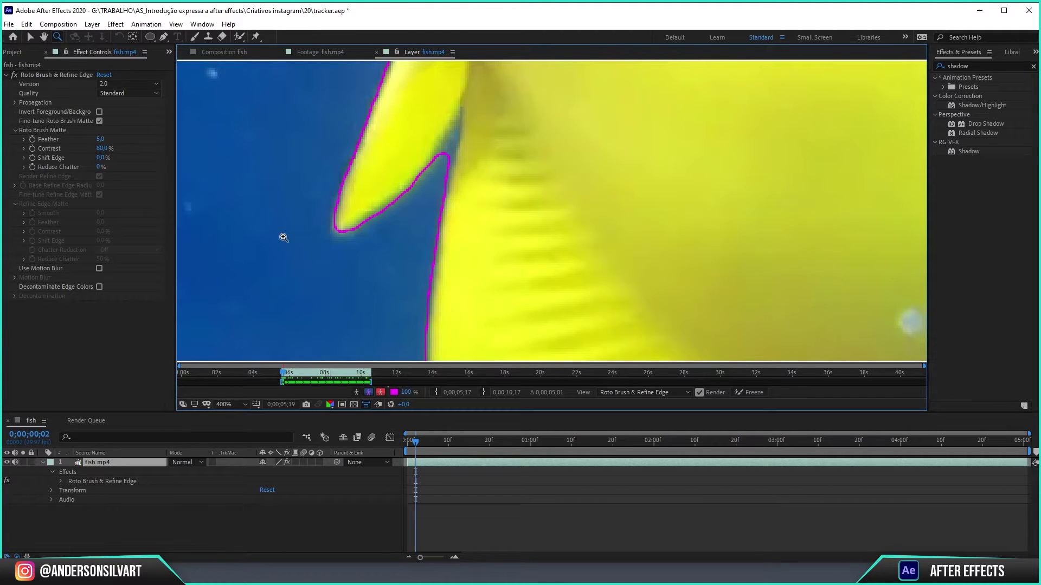
# - Alt-paint a subtract stroke along the fin notch, then add a foreground fix one frame back
pyautogui.click(239, 36)
pyautogui.moveTo(452, 144); pyautogui.dragTo(443, 163)
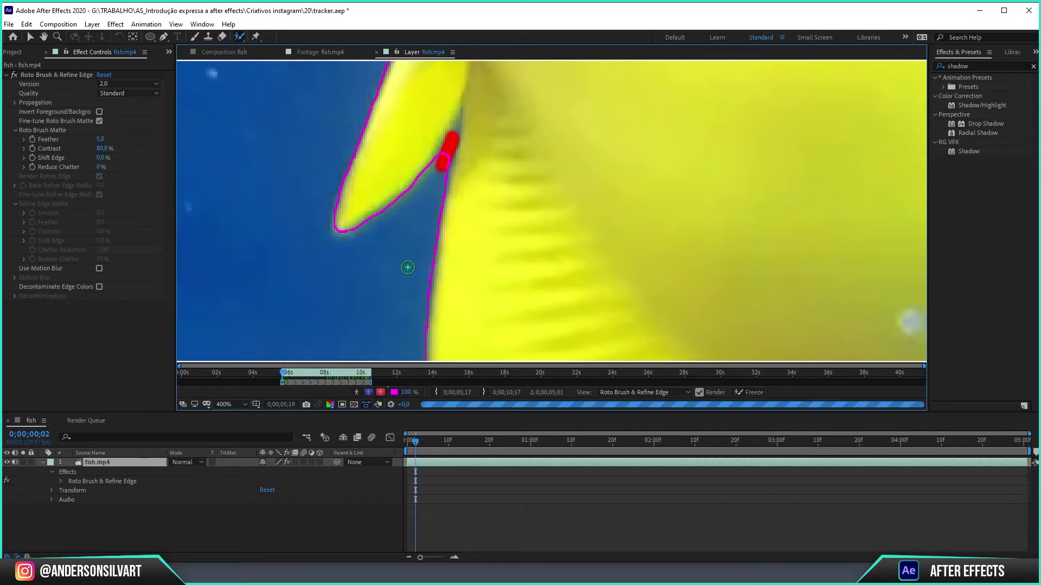
pyautogui.press('pageup')
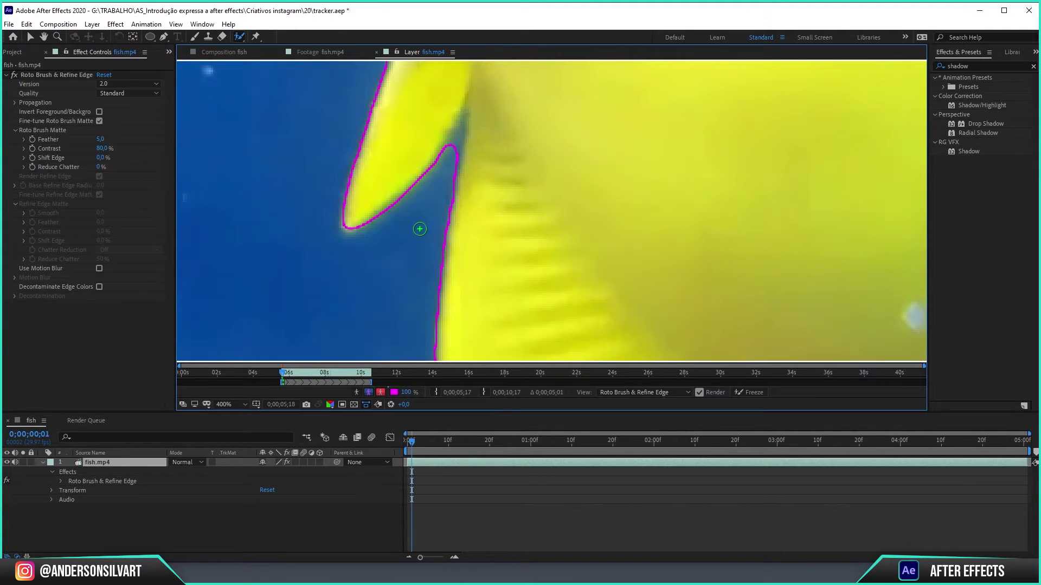
pyautogui.moveTo(458, 134); pyautogui.dragTo(451, 159)
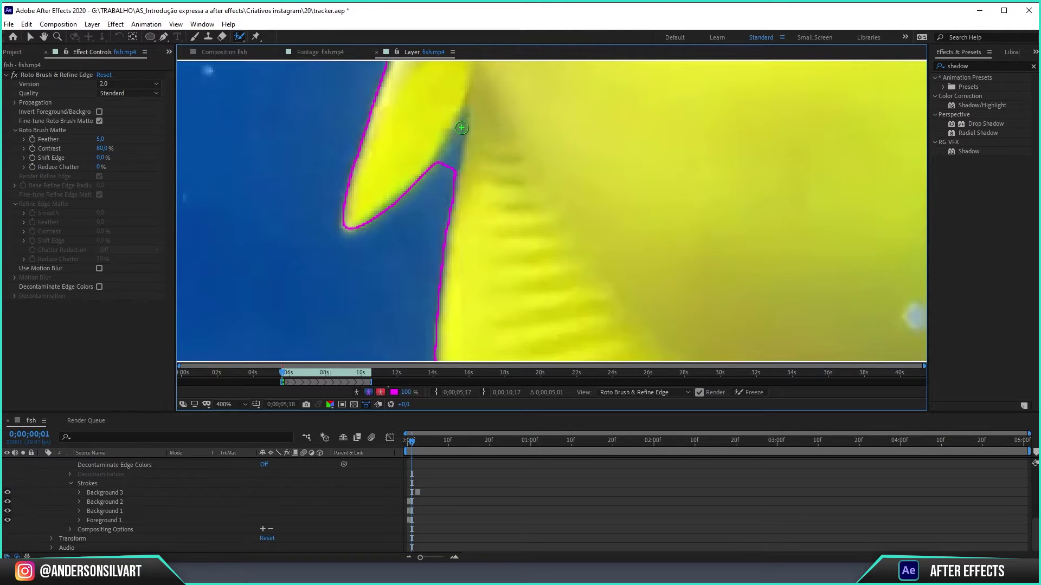
# - Subtract the water beside the fin frame by frame, stepping forward with Page Down
pyautogui.moveTo(460, 128); pyautogui.dragTo(449, 156)
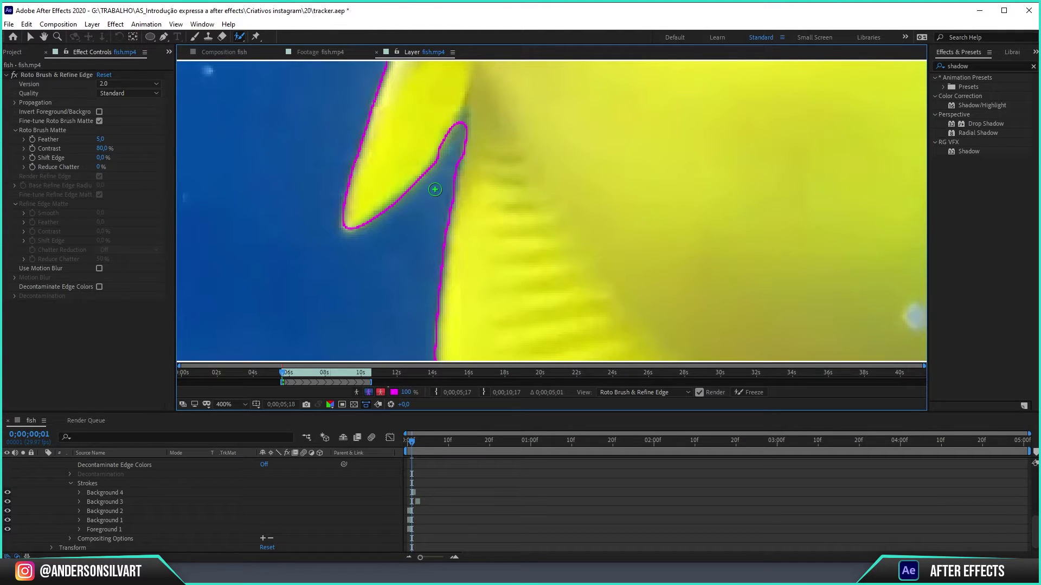
pyautogui.press('pagedown')
pyautogui.press('pagedown')
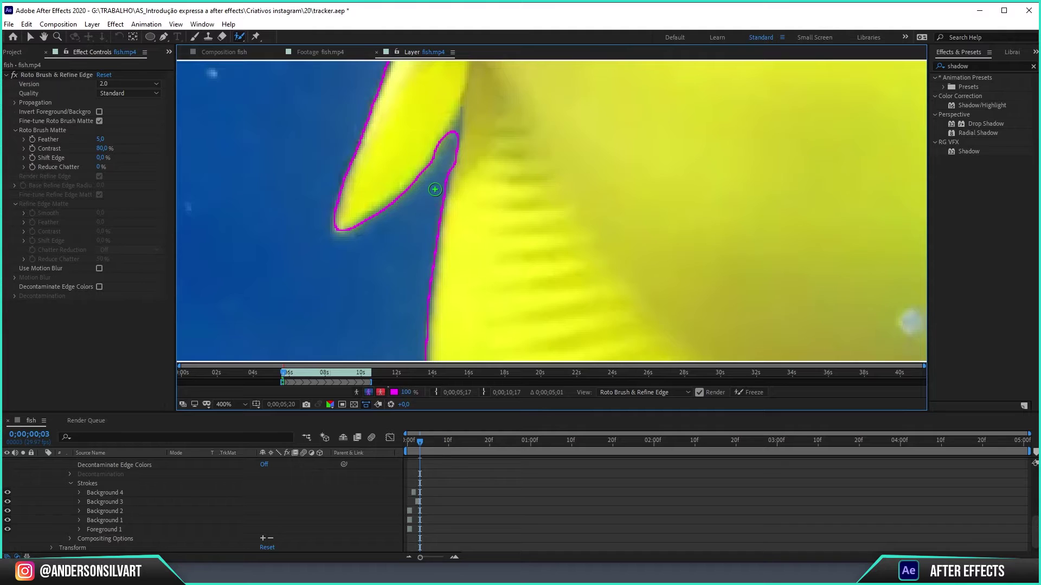
pyautogui.moveTo(448, 136); pyautogui.dragTo(434, 176)
pyautogui.keyDown('alt'); pyautogui.moveTo(454, 131); pyautogui.dragTo(428, 185); pyautogui.keyUp('alt')
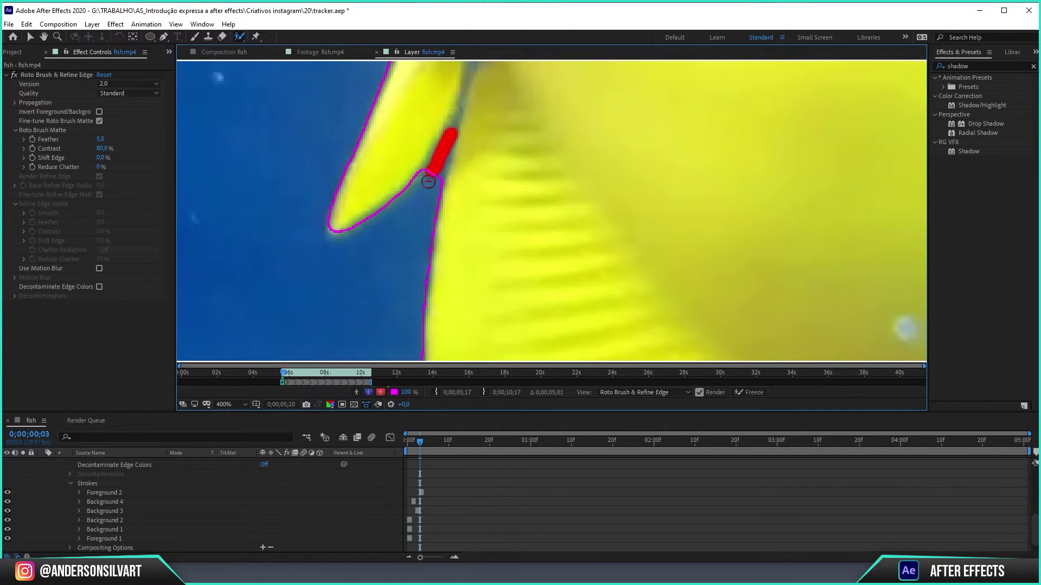
pyautogui.moveTo(473, 127); pyautogui.dragTo(453, 239)
pyautogui.keyDown('alt'); pyautogui.moveTo(452, 154); pyautogui.dragTo(452, 174); pyautogui.keyUp('alt')
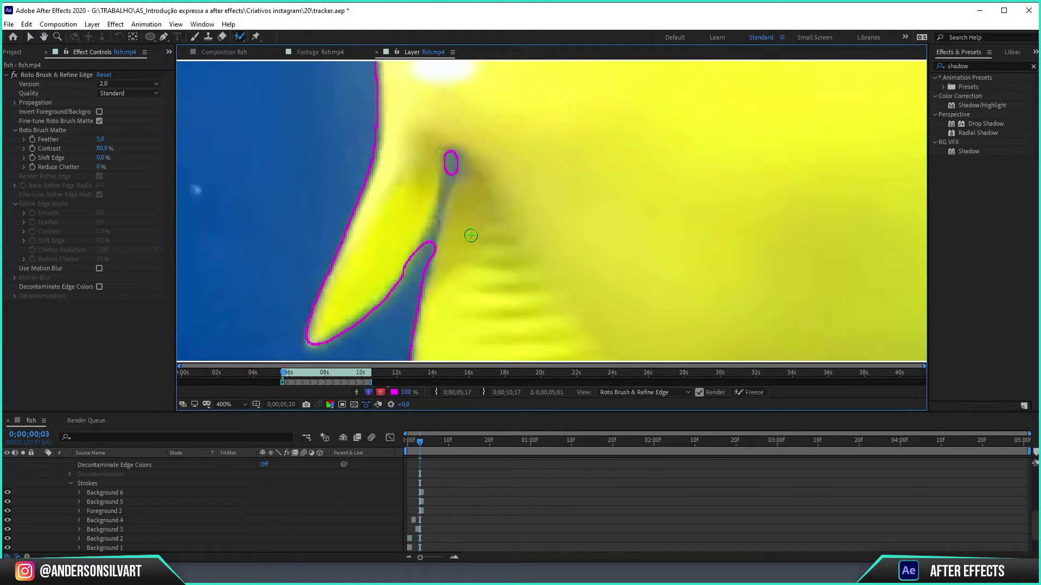
pyautogui.press('pagedown')
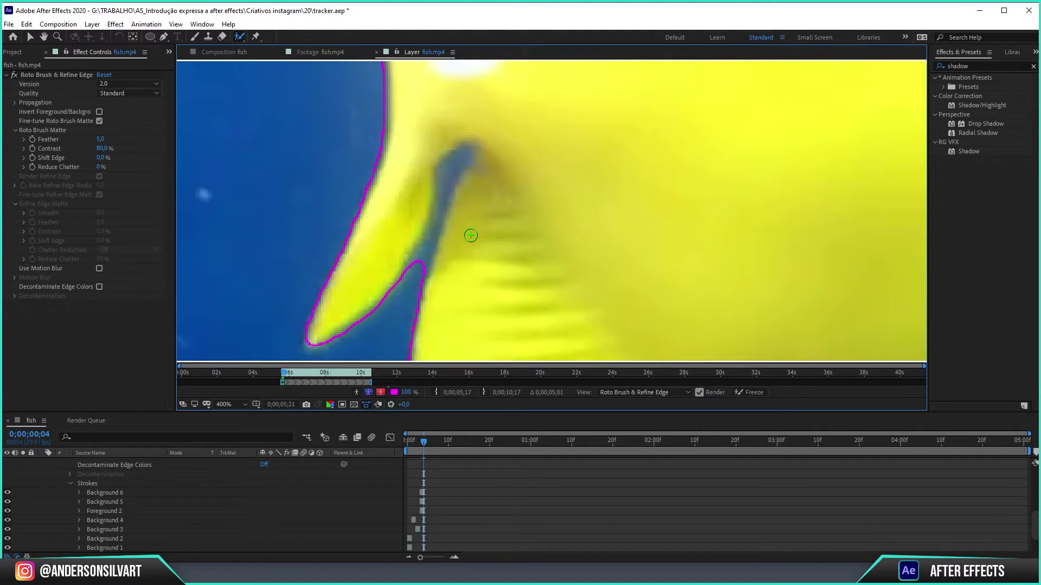
pyautogui.moveTo(462, 157); pyautogui.dragTo(415, 287)
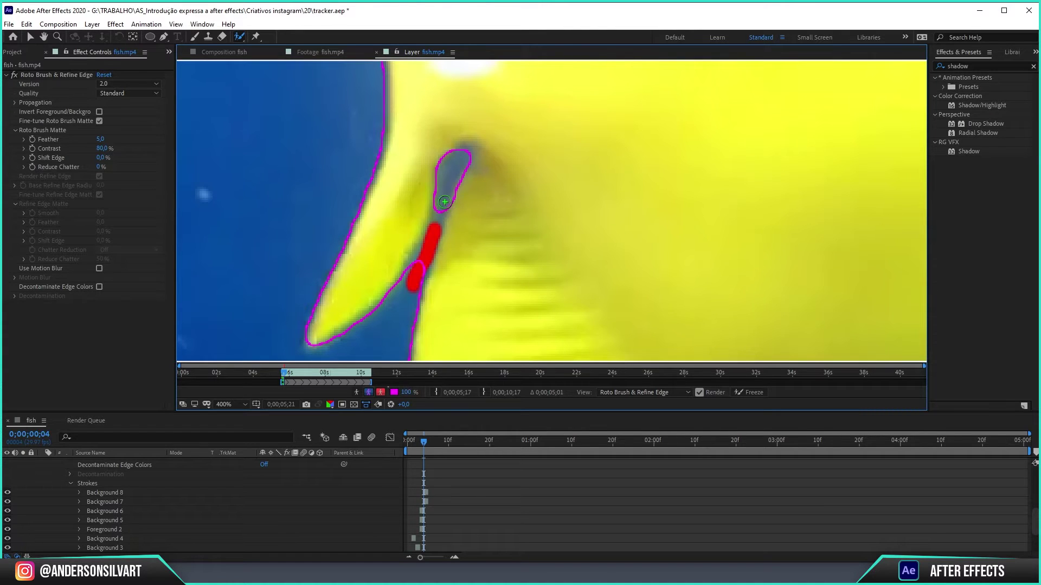
pyautogui.press('pagedown')
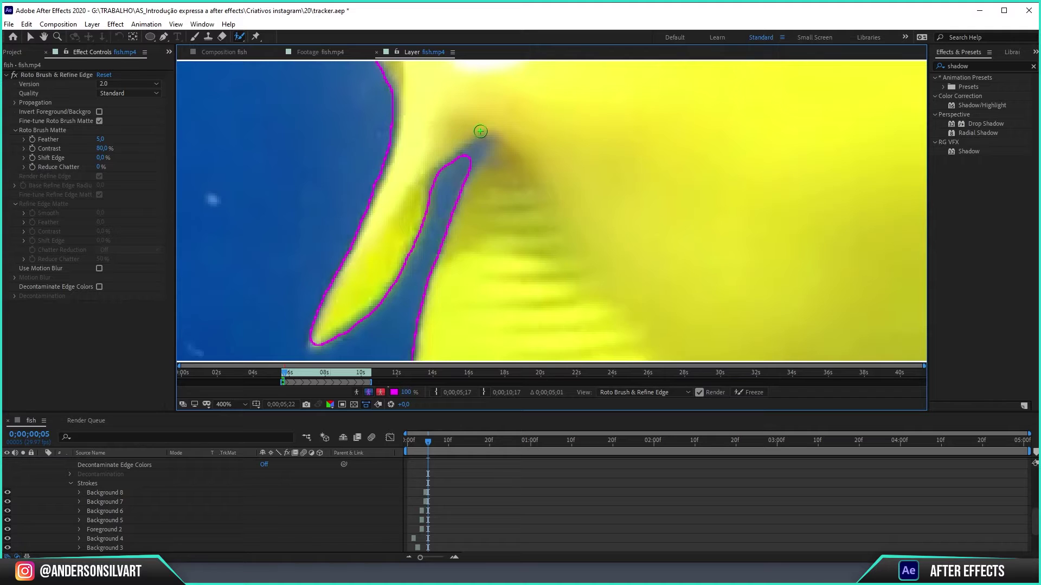
pyautogui.moveTo(475, 148); pyautogui.dragTo(464, 163)
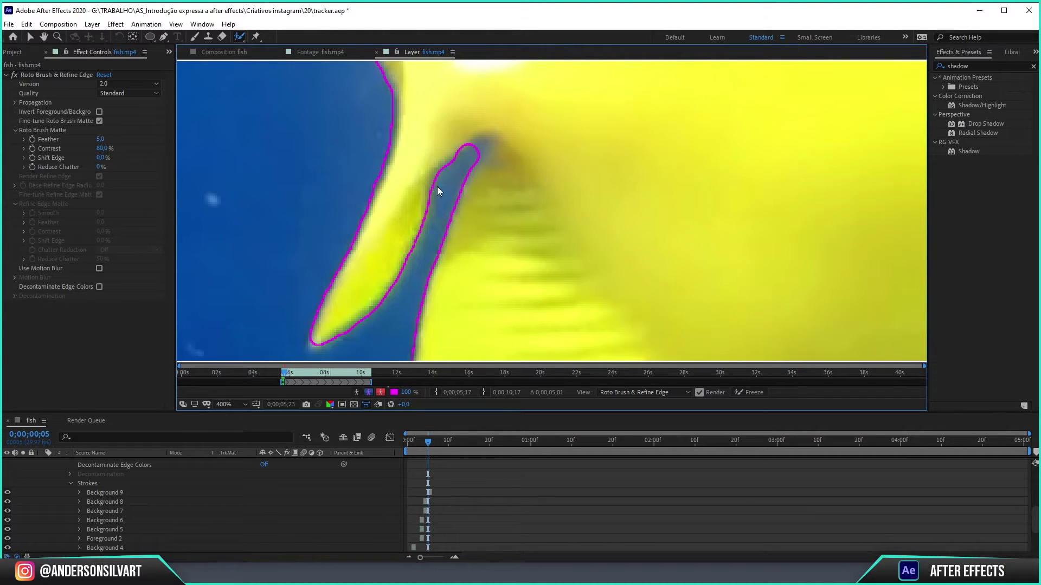
pyautogui.press('pagedown')
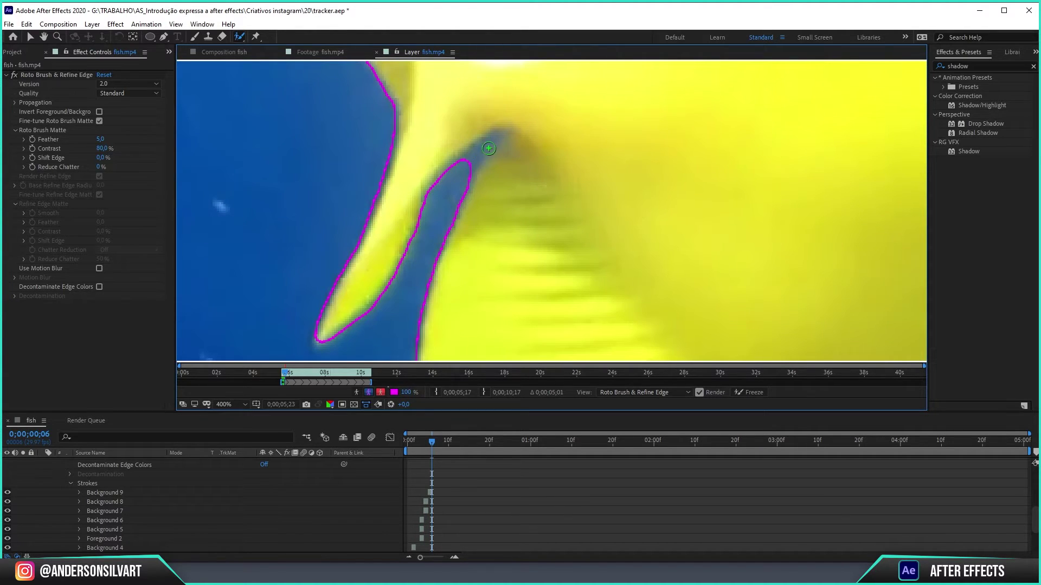
pyautogui.moveTo(488, 147); pyautogui.dragTo(455, 182)
pyautogui.press('pagedown')
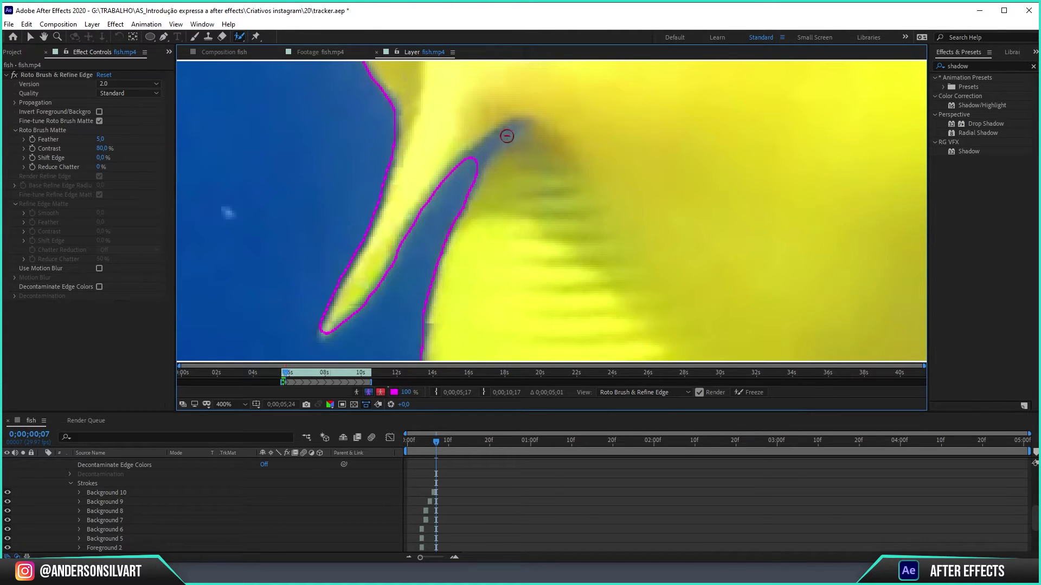
pyautogui.moveTo(506, 132); pyautogui.dragTo(465, 176)
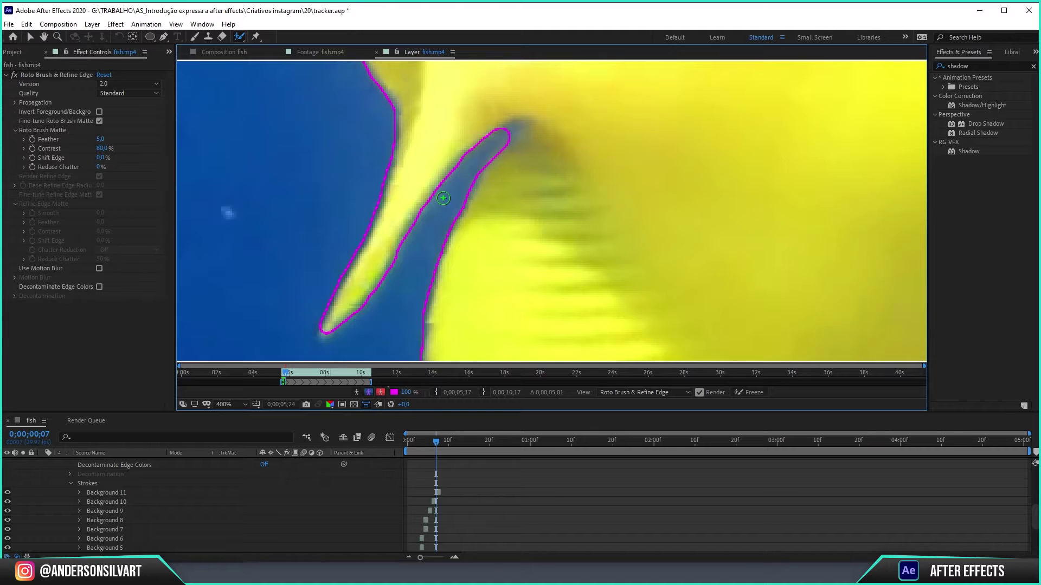
# - Continue background strokes along the fin's inner and right edges through 0;00;00;17
pyautogui.press('pagedown')
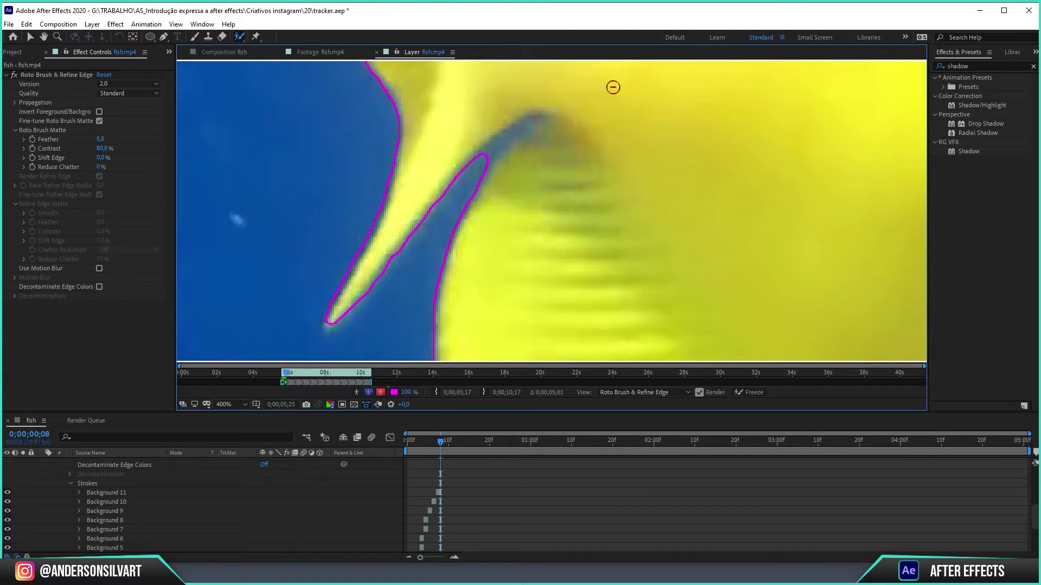
pyautogui.moveTo(524, 129); pyautogui.dragTo(481, 162)
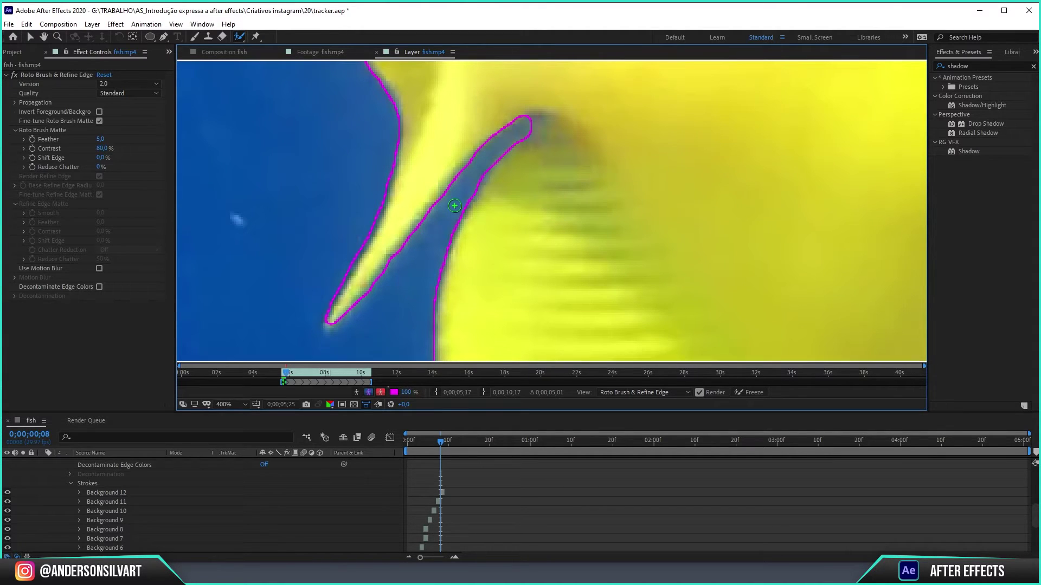
pyautogui.press('pagedown')
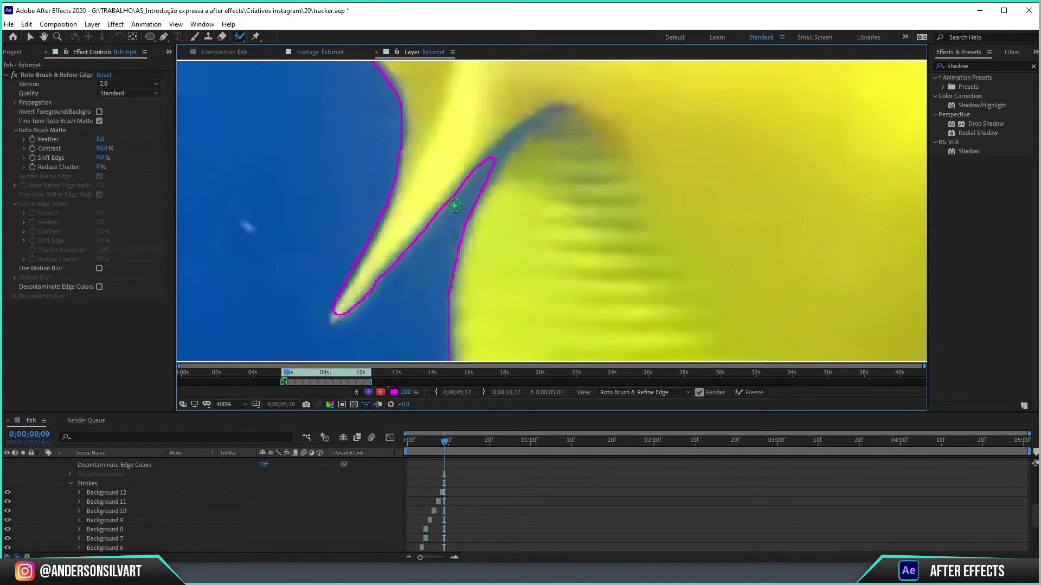
pyautogui.press('pagedown')
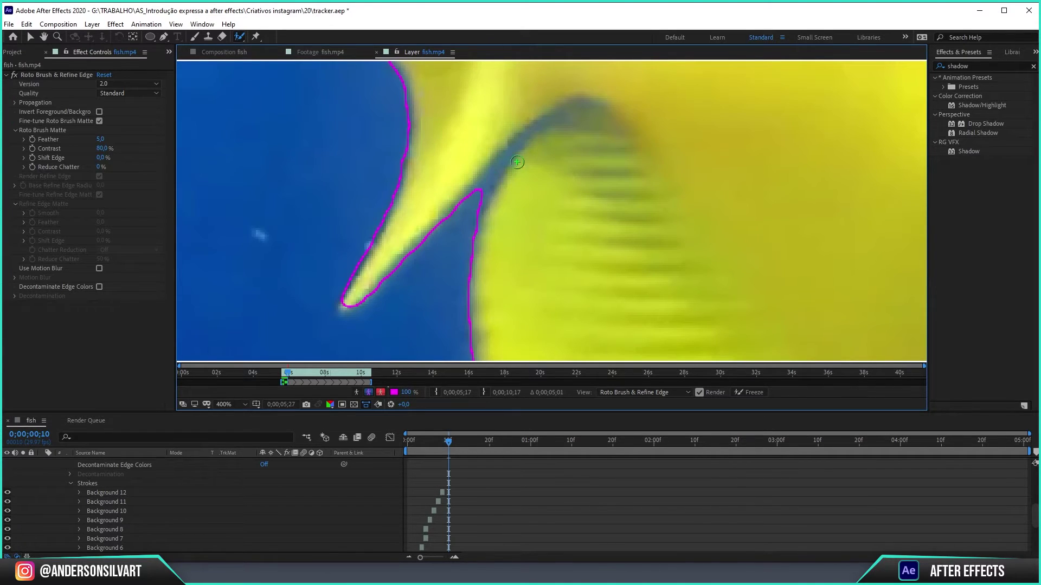
pyautogui.moveTo(510, 153); pyautogui.dragTo(467, 209)
pyautogui.press('pagedown')
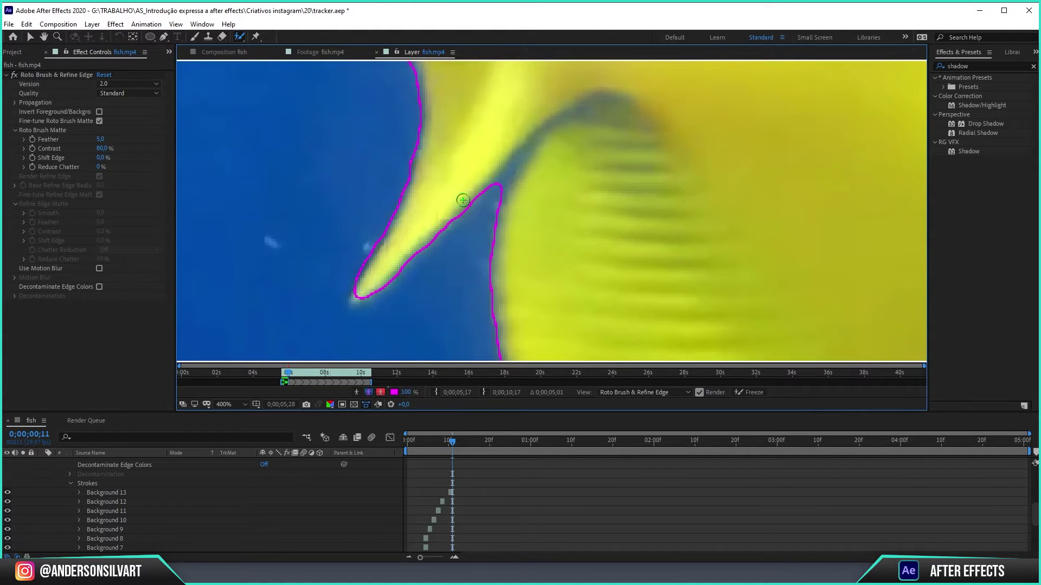
pyautogui.moveTo(521, 155); pyautogui.dragTo(483, 211)
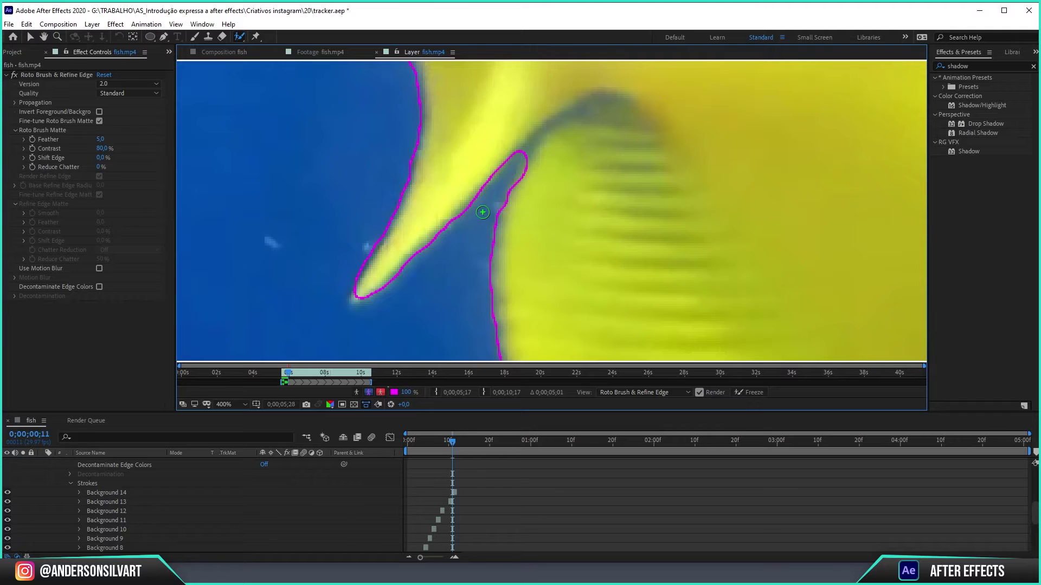
pyautogui.press('pagedown')
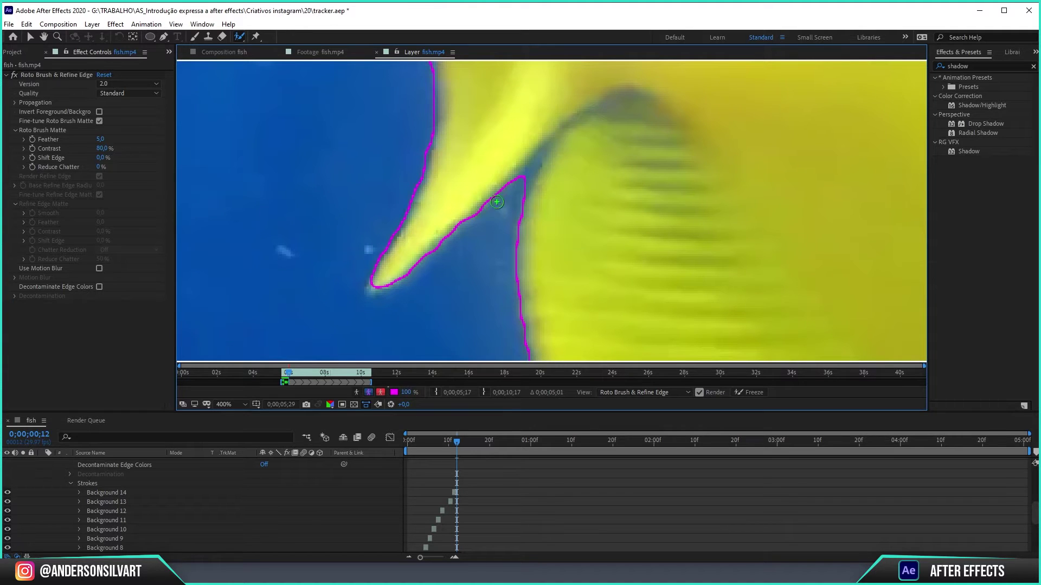
pyautogui.moveTo(538, 157); pyautogui.dragTo(521, 195)
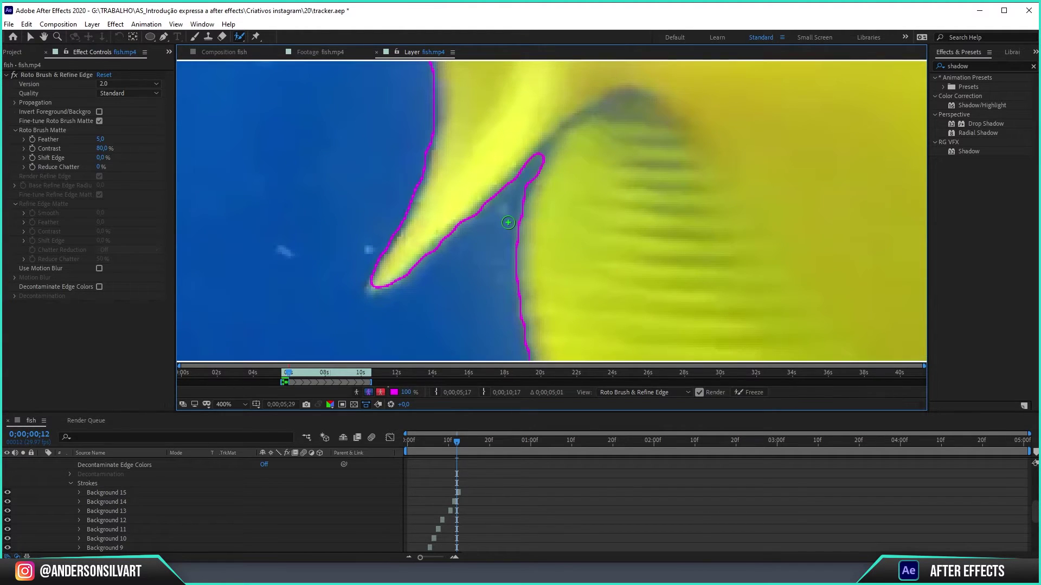
pyautogui.press('pagedown')
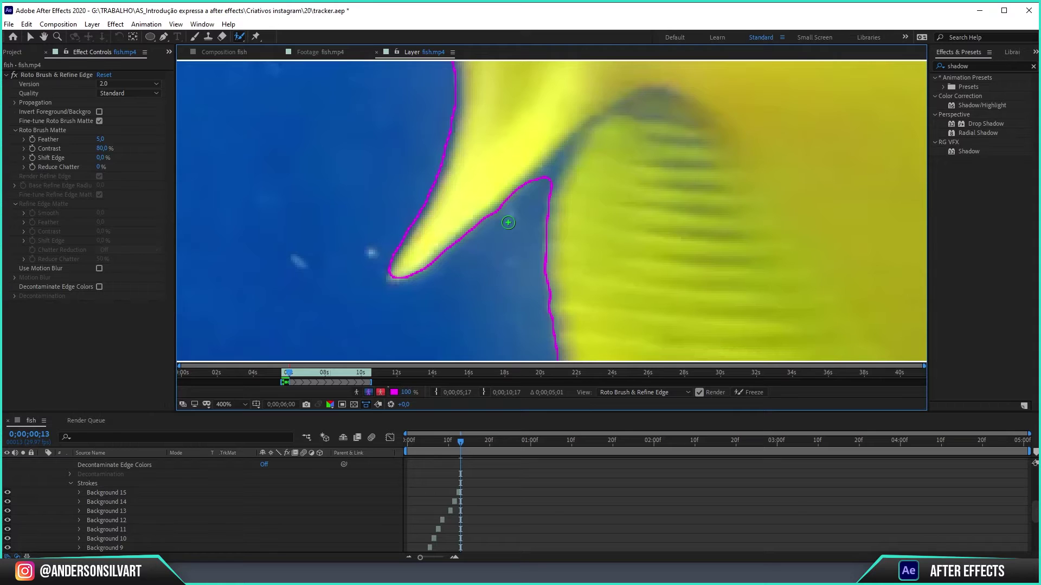
pyautogui.moveTo(562, 155); pyautogui.dragTo(538, 205)
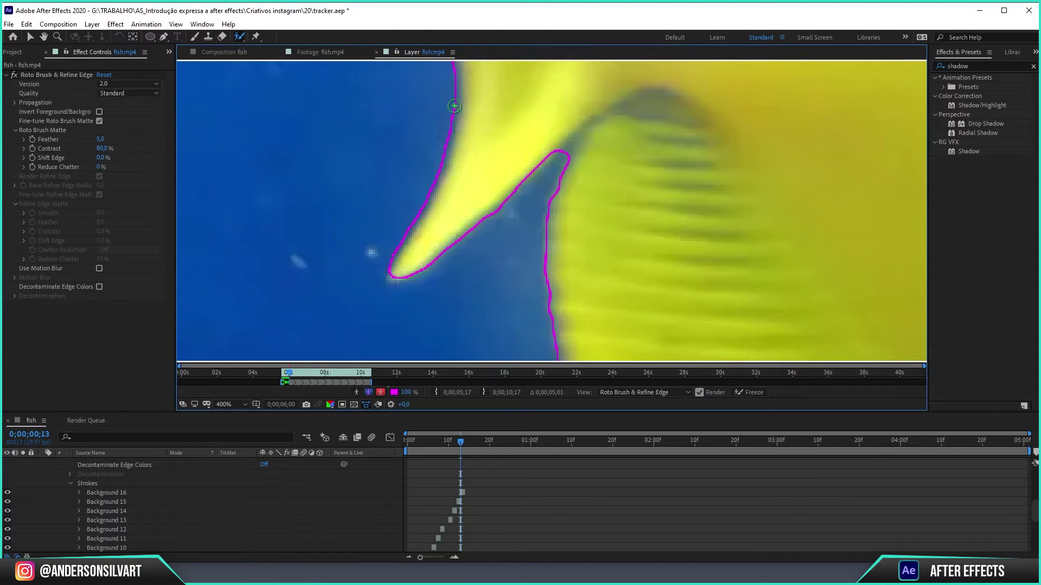
pyautogui.press('pagedown')
pyautogui.press('pagedown')
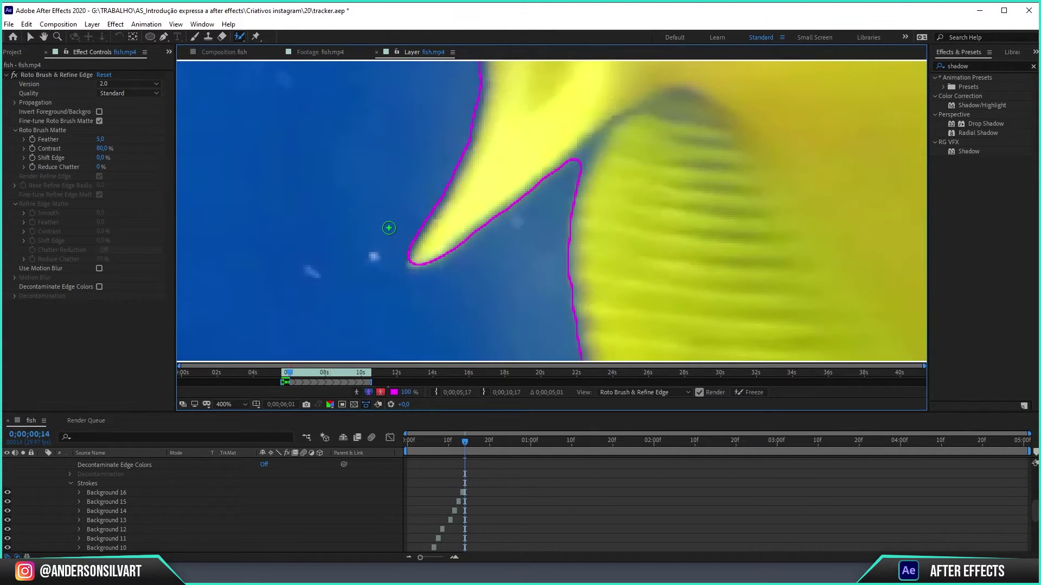
pyautogui.moveTo(617, 139); pyautogui.dragTo(591, 180)
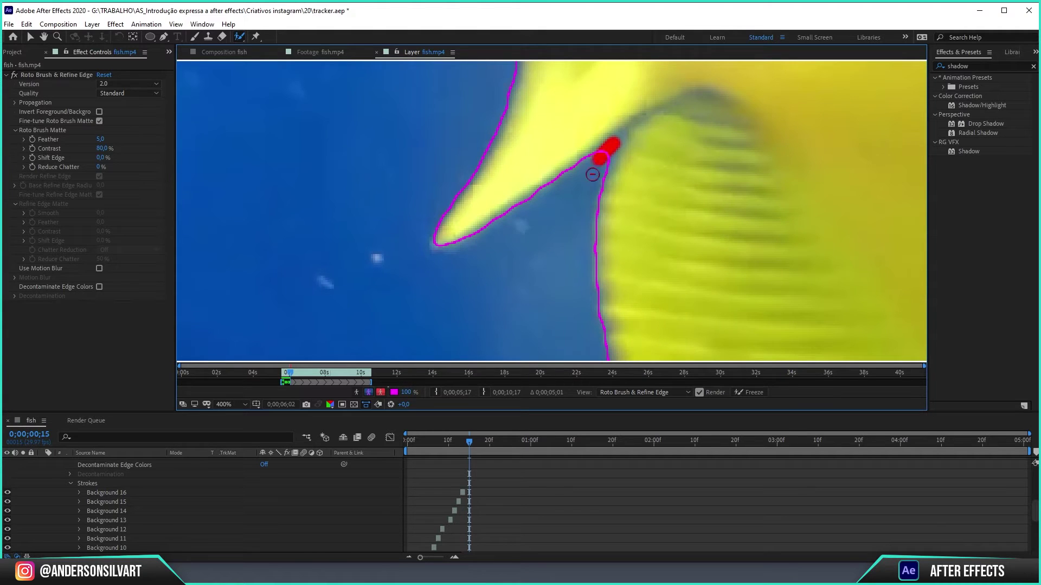
pyautogui.press('pageup')
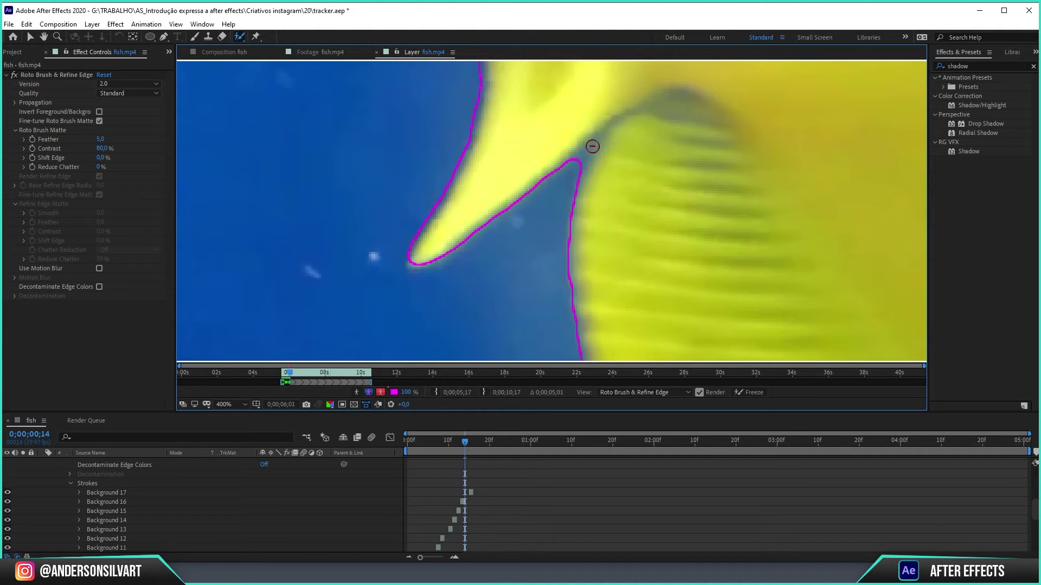
pyautogui.moveTo(586, 152); pyautogui.dragTo(569, 182)
pyautogui.press('pagedown')
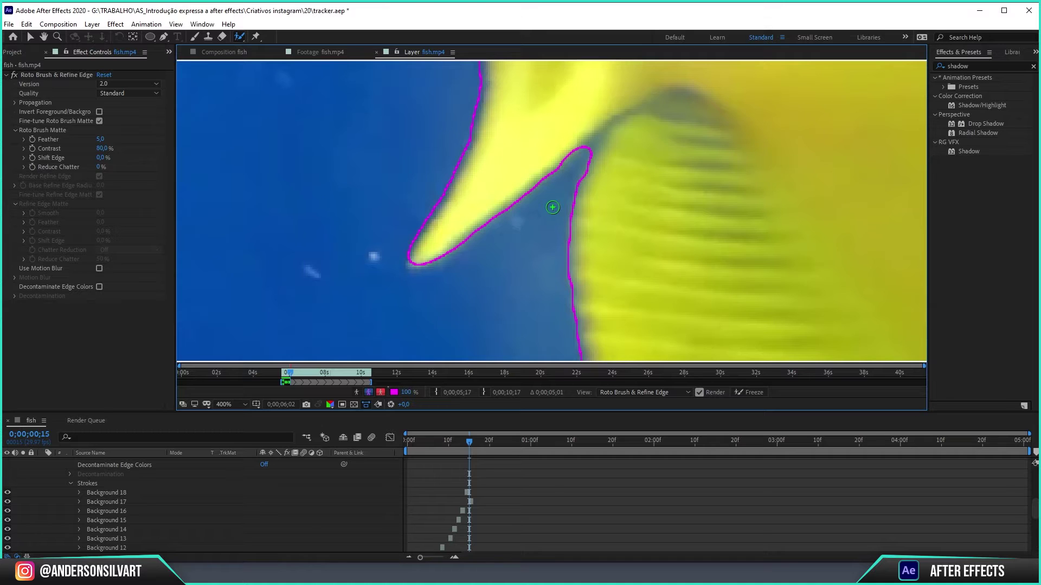
pyautogui.press('pagedown')
pyautogui.press('pagedown')
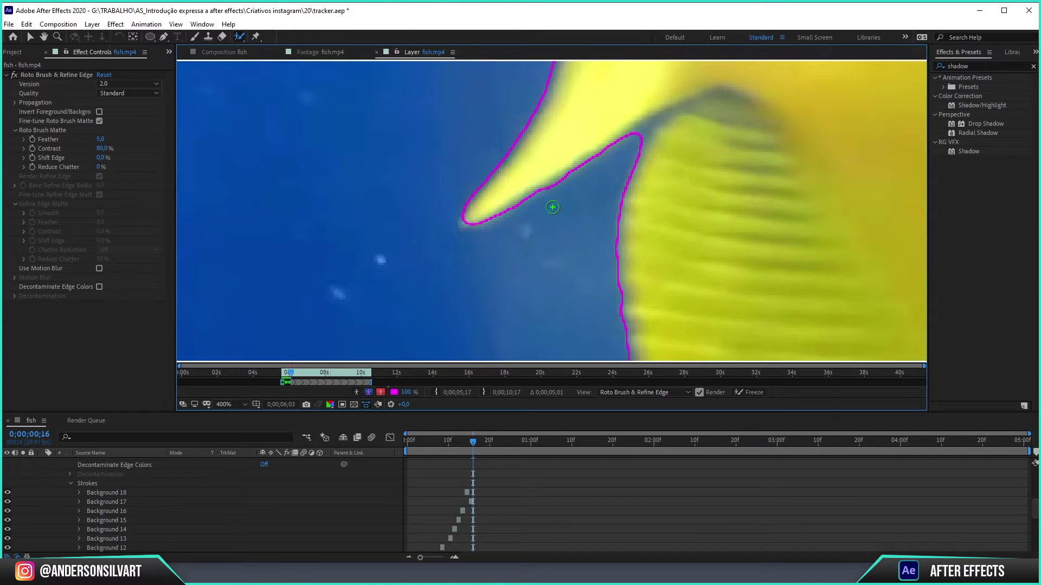
pyautogui.scroll(-2, 552, 207)
# - Propagate the fish matte through to the layer's last frame at 0;00;05;00
pyautogui.scroll(-3, 553, 207)
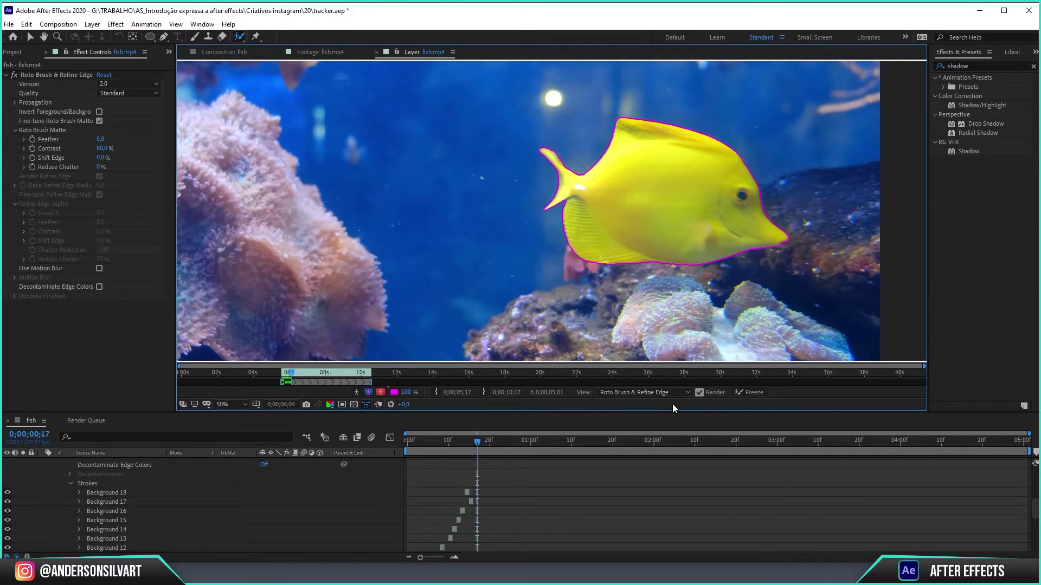
pyautogui.moveTo(501, 442); pyautogui.dragTo(735, 440)
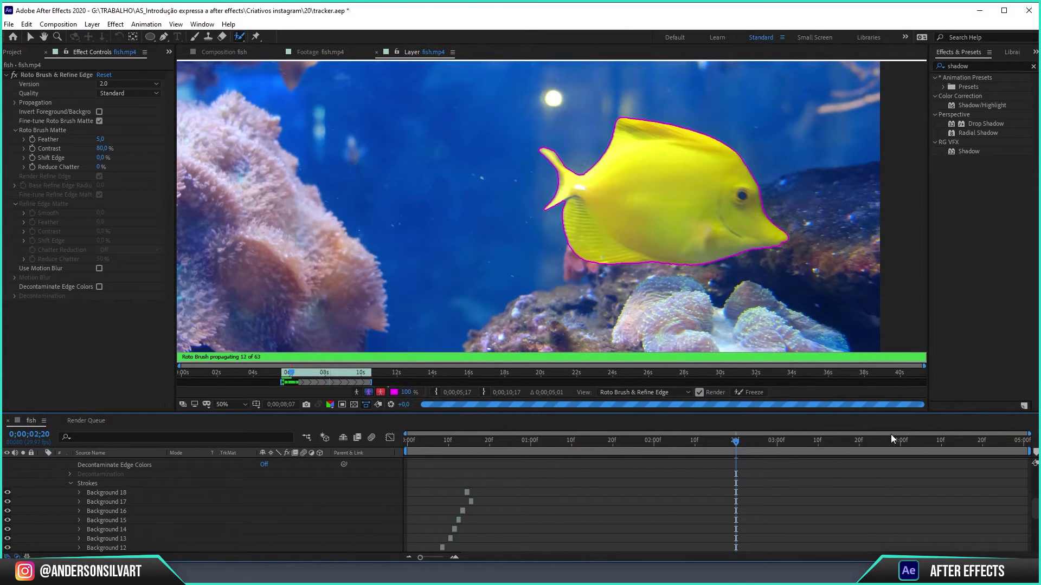
pyautogui.click(1023, 441)
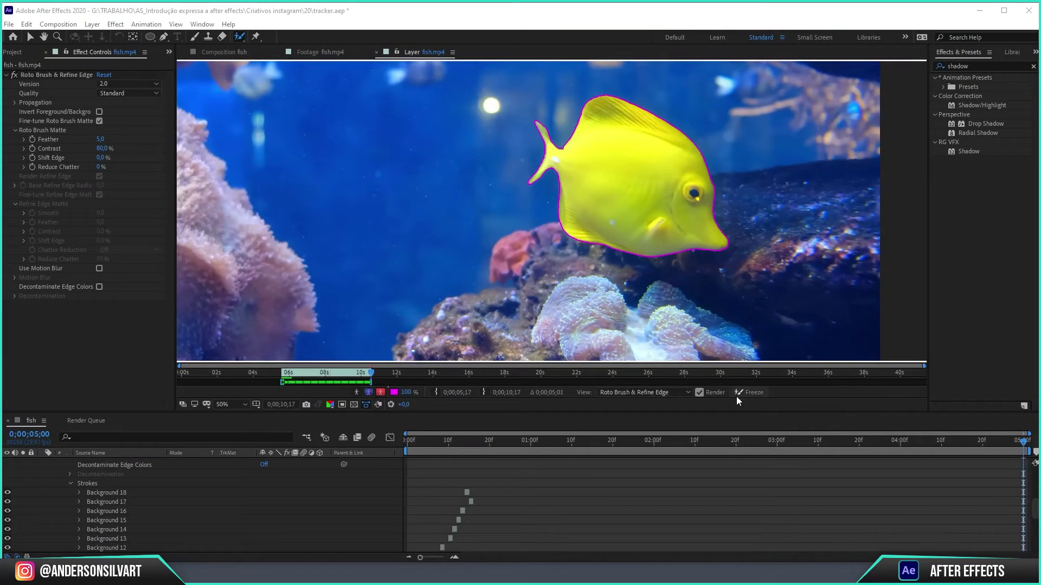
# - Inspect the matte in Alpha, Alpha Boundary and Alpha Overlay views at several frames, including 0;00;04;07
pyautogui.click(356, 393)
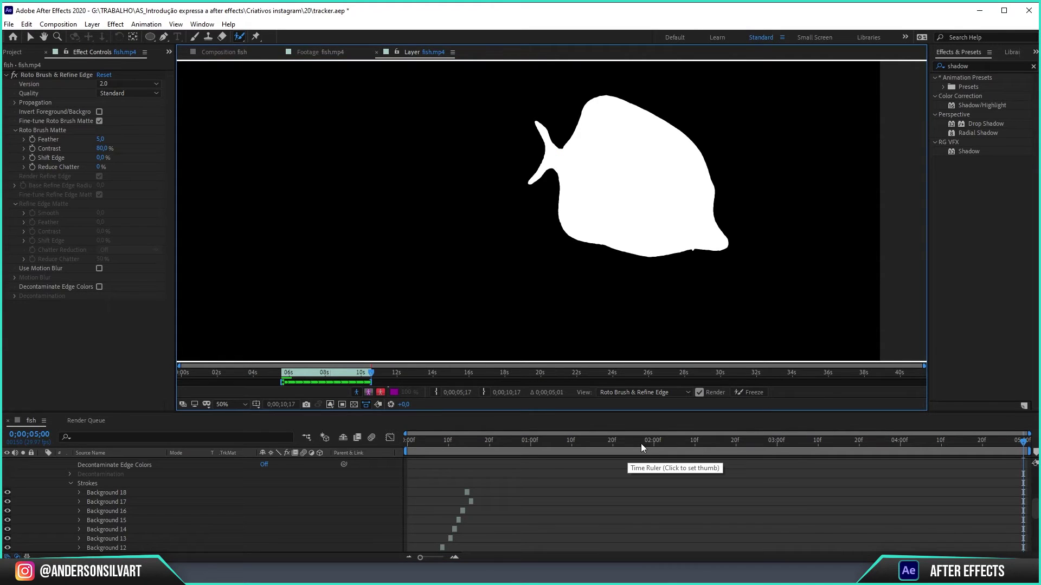
pyautogui.click(703, 442)
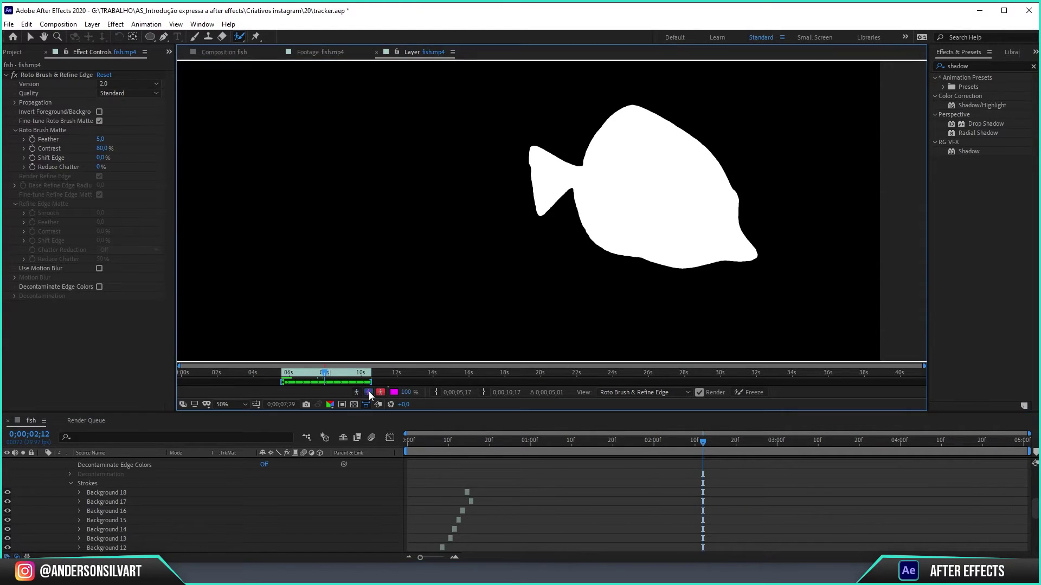
pyautogui.click(368, 392)
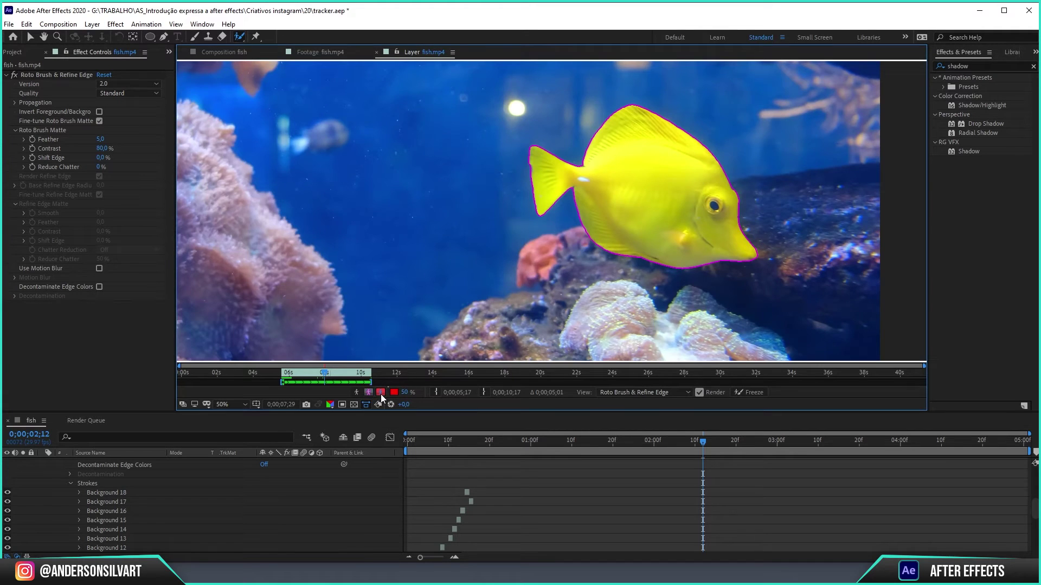
pyautogui.click(381, 393)
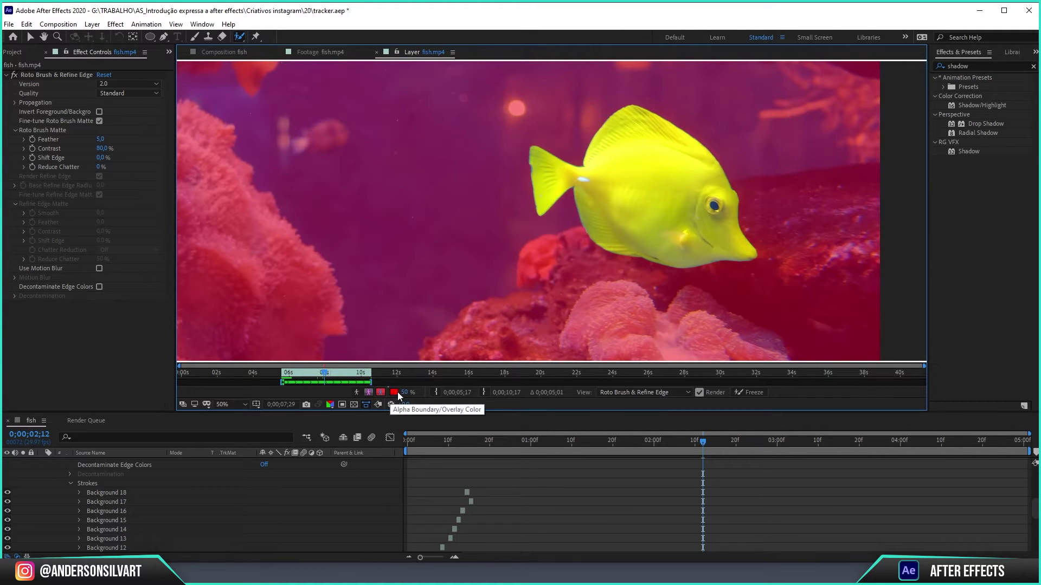
pyautogui.click(357, 392)
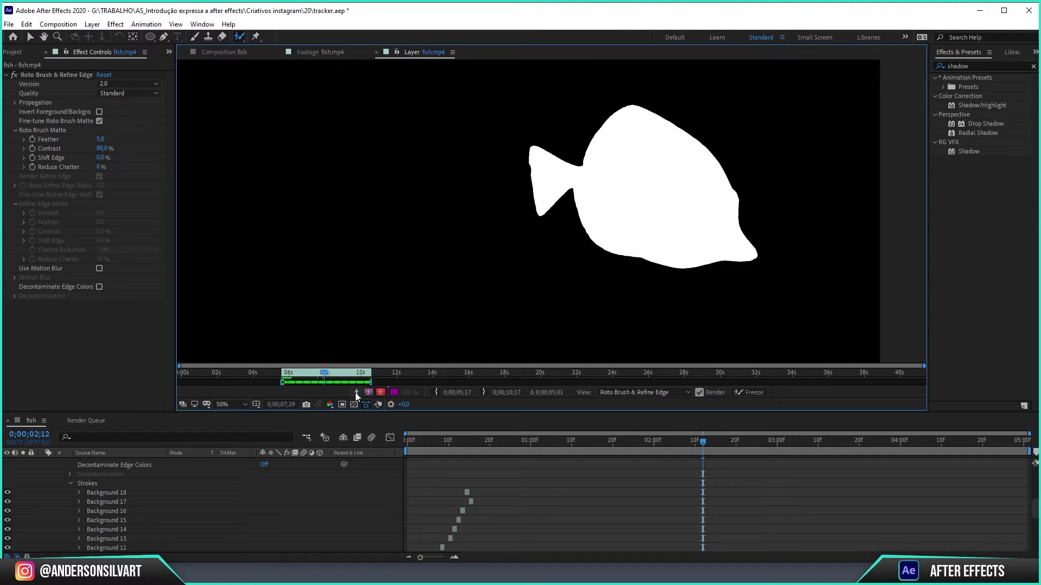
pyautogui.click(355, 392)
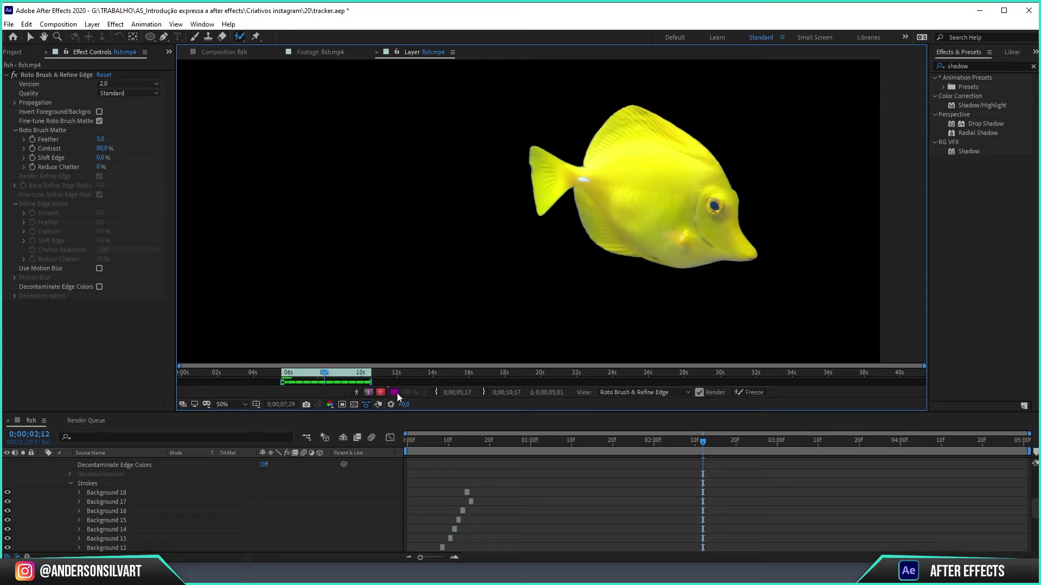
pyautogui.click(460, 443)
pyautogui.click(927, 440)
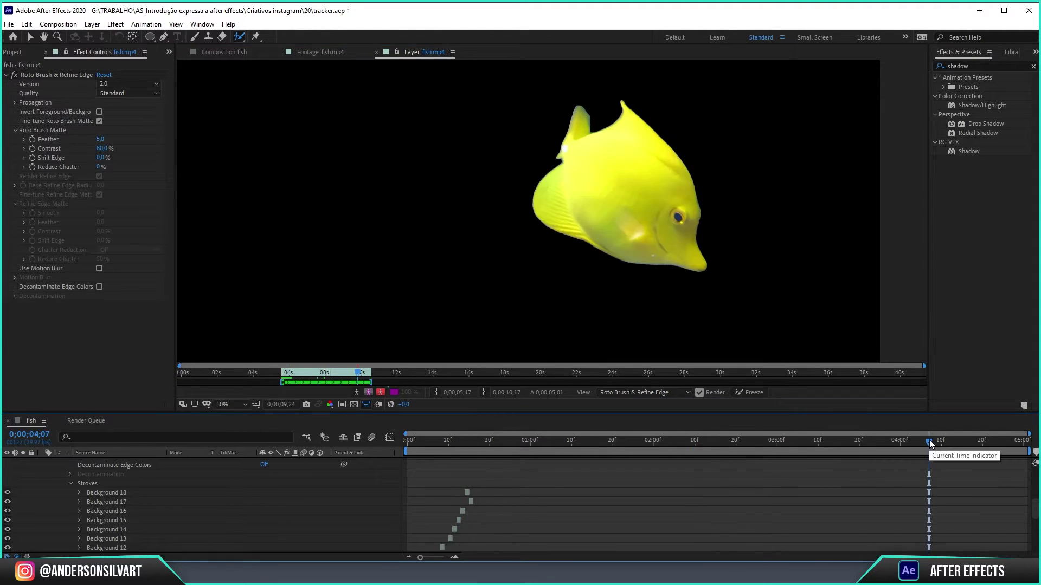
# - Freeze the roto propagation and preview the cut-out fish over the transparency grid in the fish comp
pyautogui.click(753, 393)
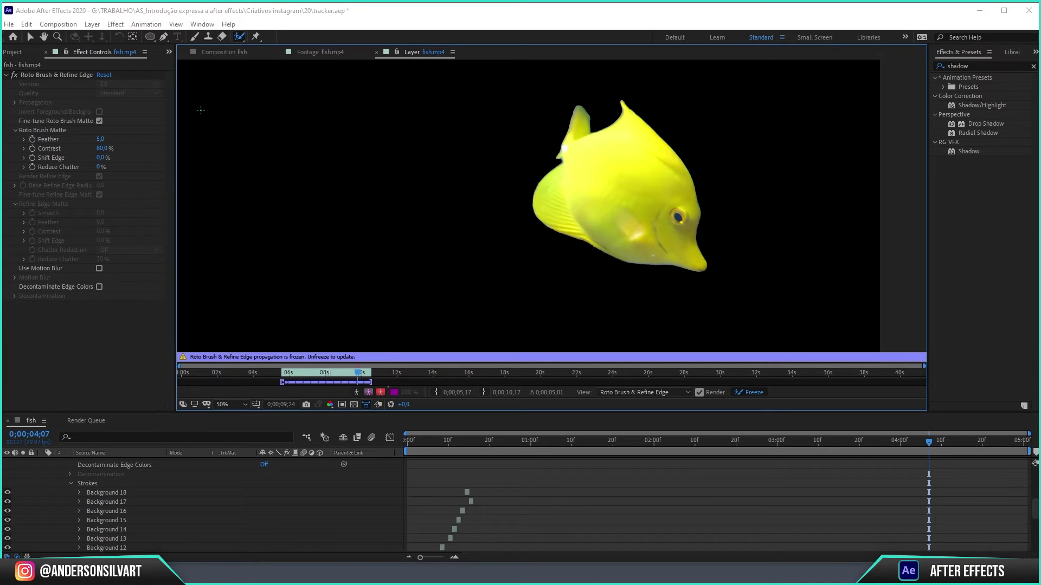
pyautogui.click(227, 54)
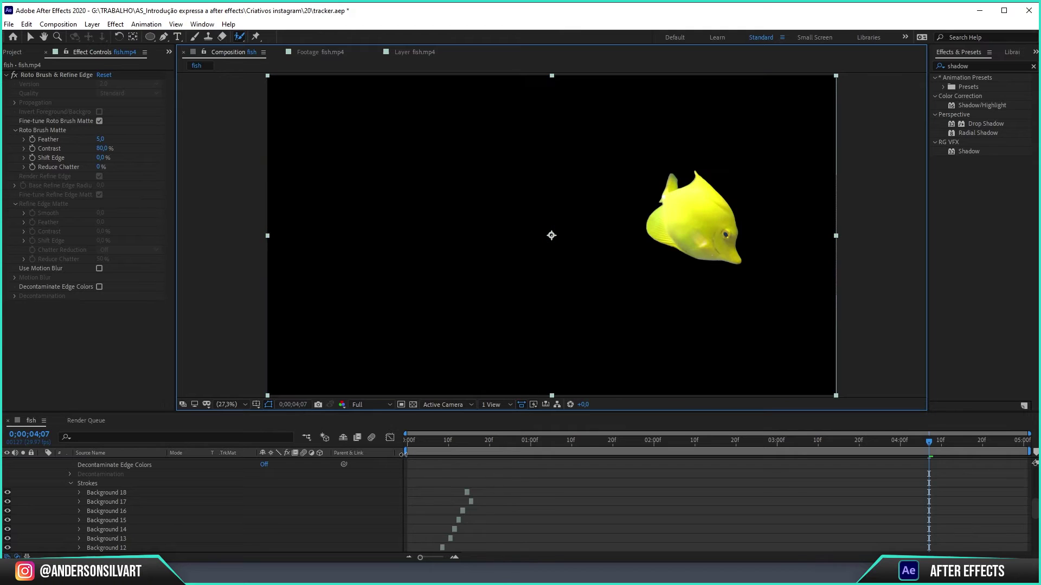
pyautogui.click(413, 404)
pyautogui.moveTo(441, 436); pyautogui.dragTo(337, 442)
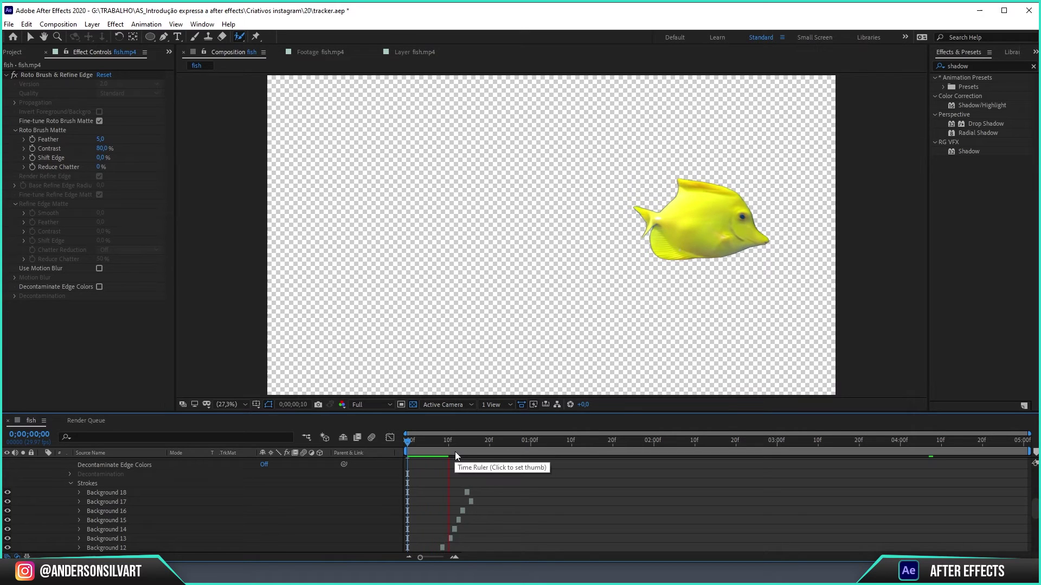
pyautogui.click(674, 440)
pyautogui.click(794, 446)
pyautogui.click(795, 446)
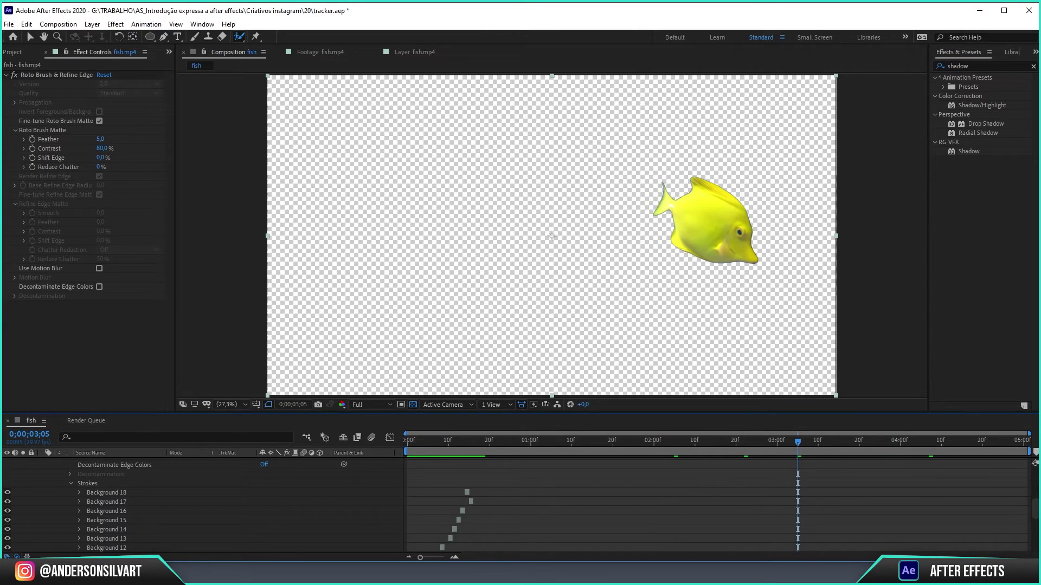
# - Show the project list, return to 0;00;02;21, and reopen the Roto Brush effect settings
pyautogui.hotkey('ctrl', '0')
pyautogui.moveTo(599, 444); pyautogui.dragTo(740, 445)
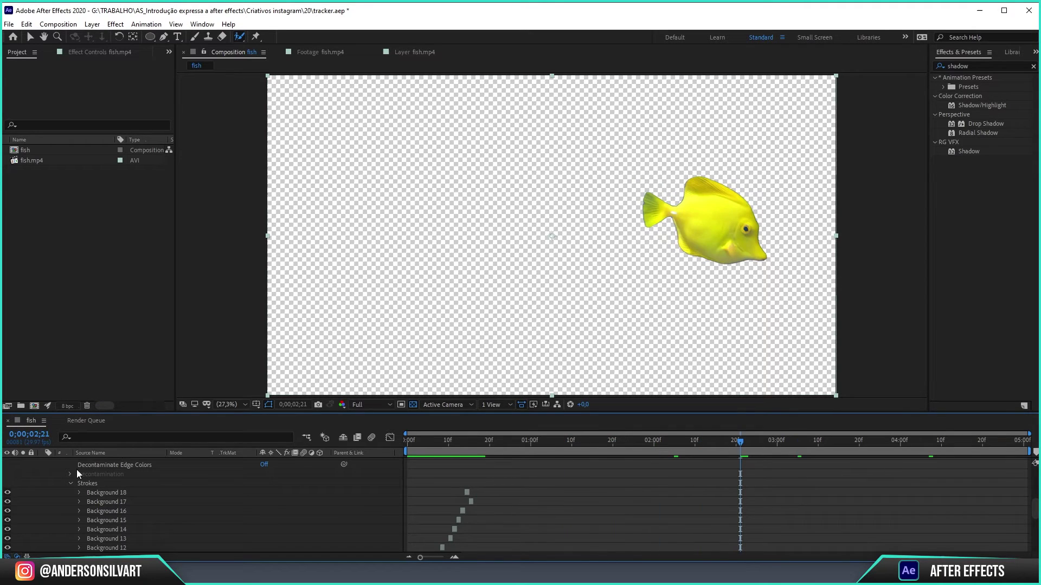
pyautogui.scroll(10, 219, 485)
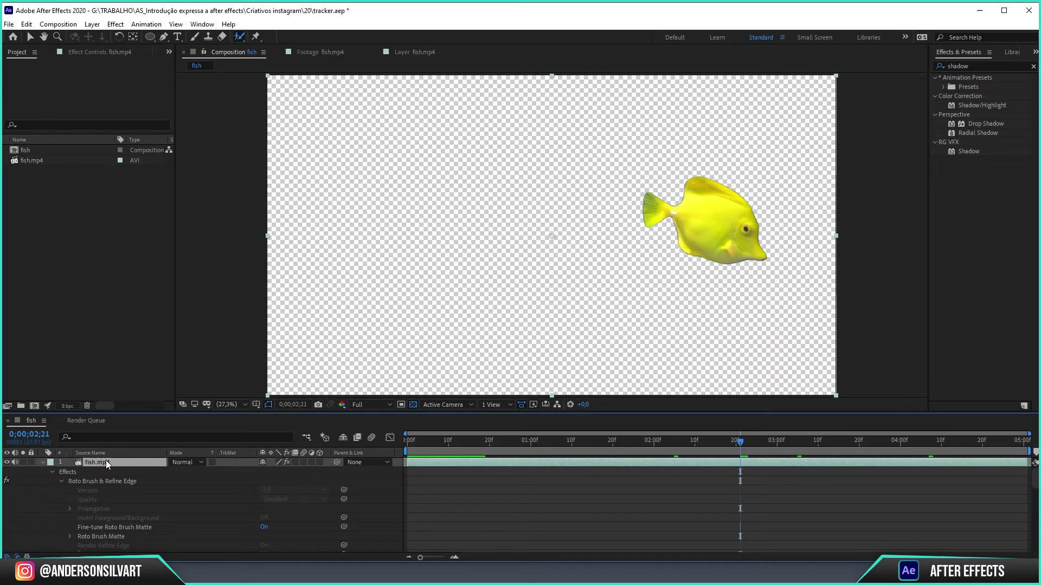
pyautogui.click(90, 53)
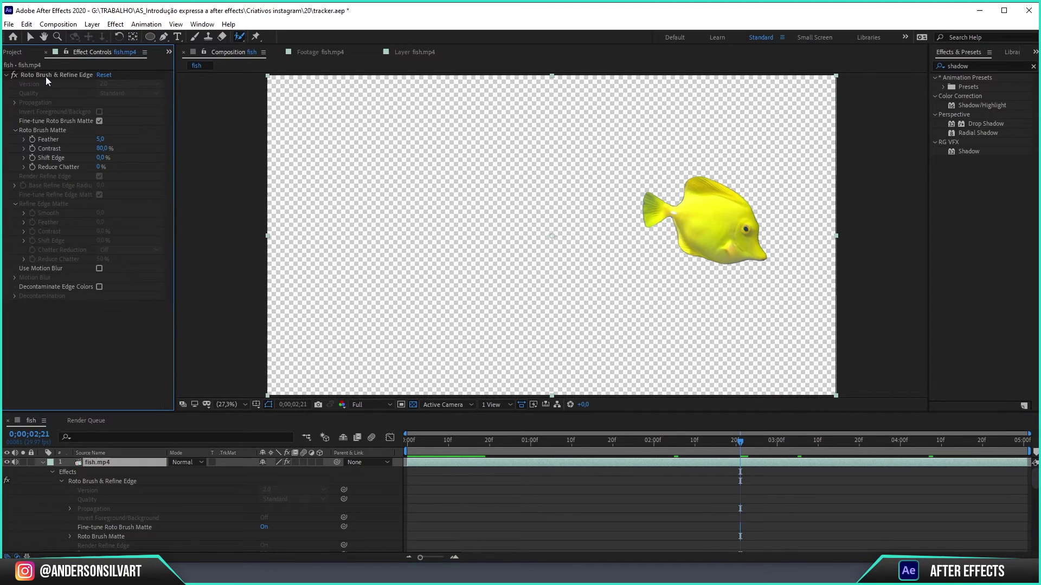
# - Zoom the viewer to 100% and pan the view onto the fish
pyautogui.click(237, 405)
pyautogui.click(242, 321)
pyautogui.press('h')
pyautogui.moveTo(804, 177); pyautogui.dragTo(124, 213)
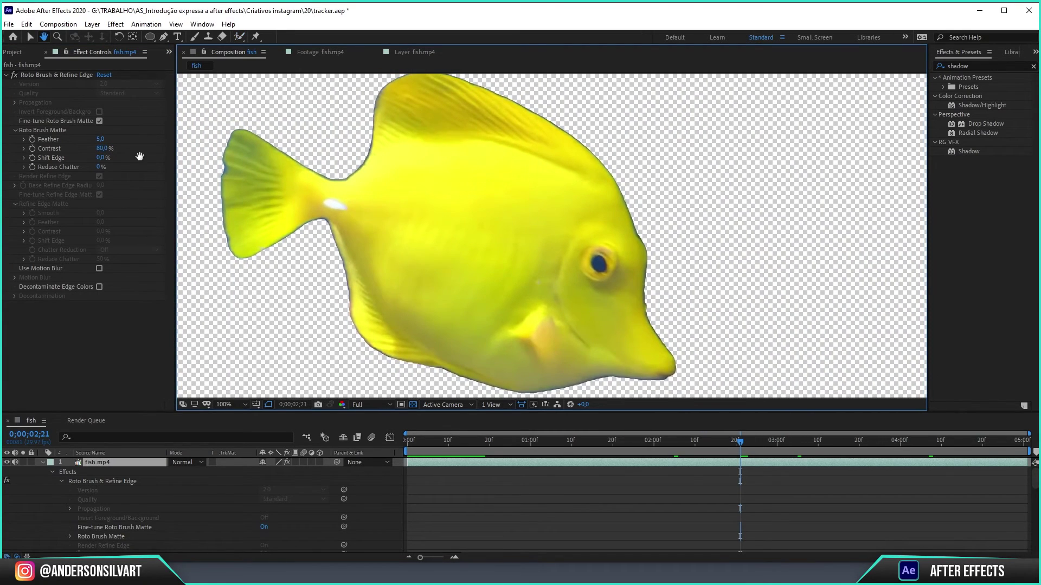
pyautogui.press('v')
# - Try different matte Feather values, leaving Feather at 0
pyautogui.moveTo(99, 139); pyautogui.dragTo(273, 139)
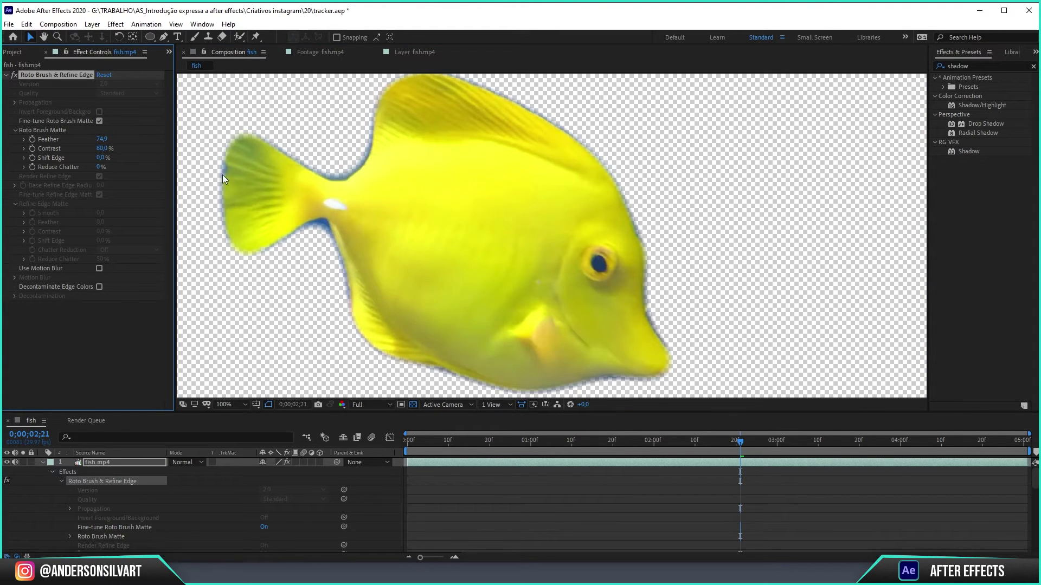
pyautogui.moveTo(110, 145); pyautogui.dragTo(120, 143)
pyautogui.click(109, 142)
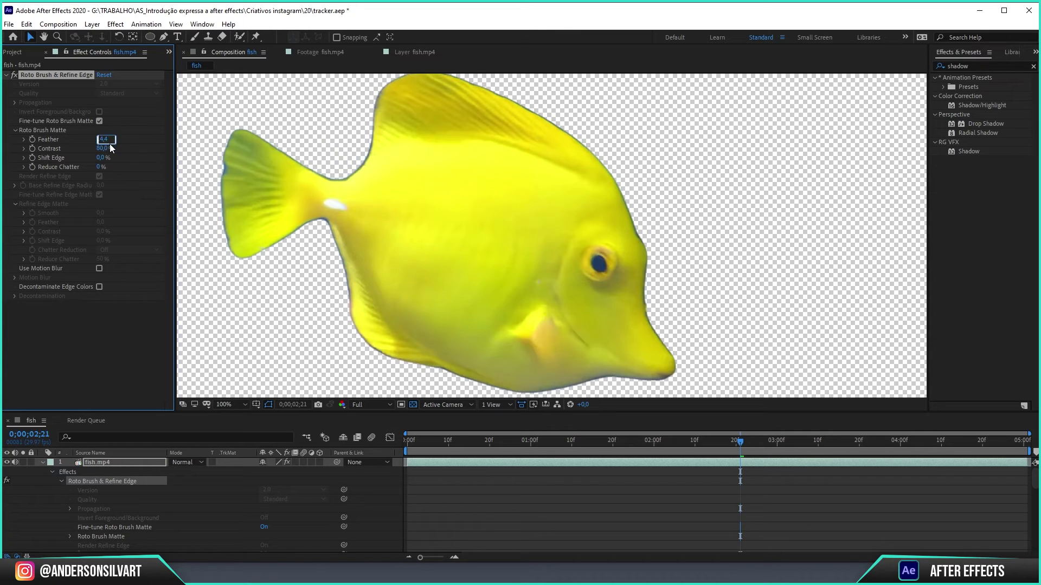
pyautogui.press('Return')
pyautogui.click(96, 140)
pyautogui.write('5')
pyautogui.press('Return')
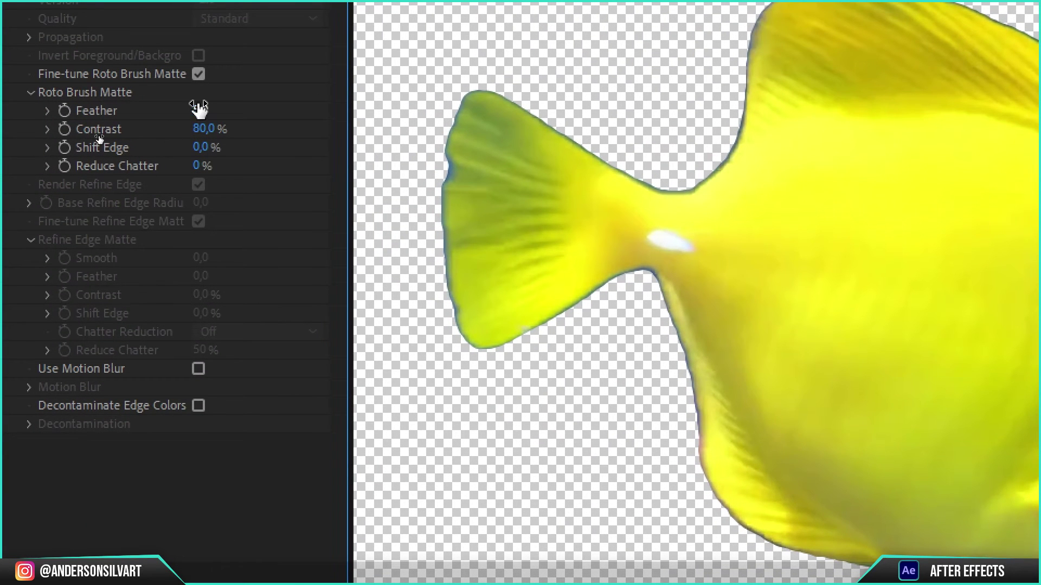
pyautogui.click(199, 108)
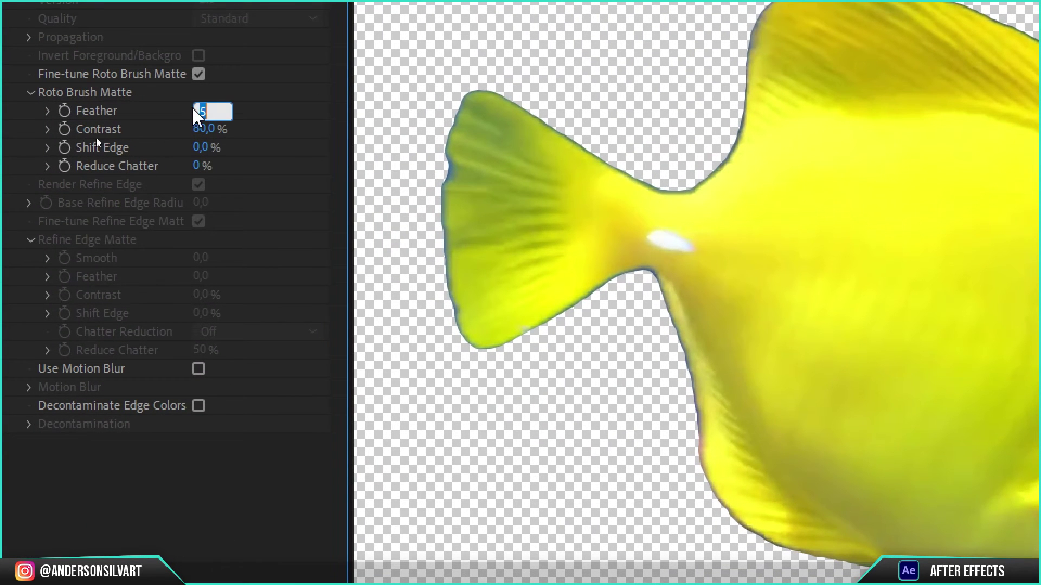
pyautogui.press('Return')
# - Set Reduce Chatter to 5% and Feather to 5
pyautogui.click(196, 165)
pyautogui.write('100')
pyautogui.press('Return')
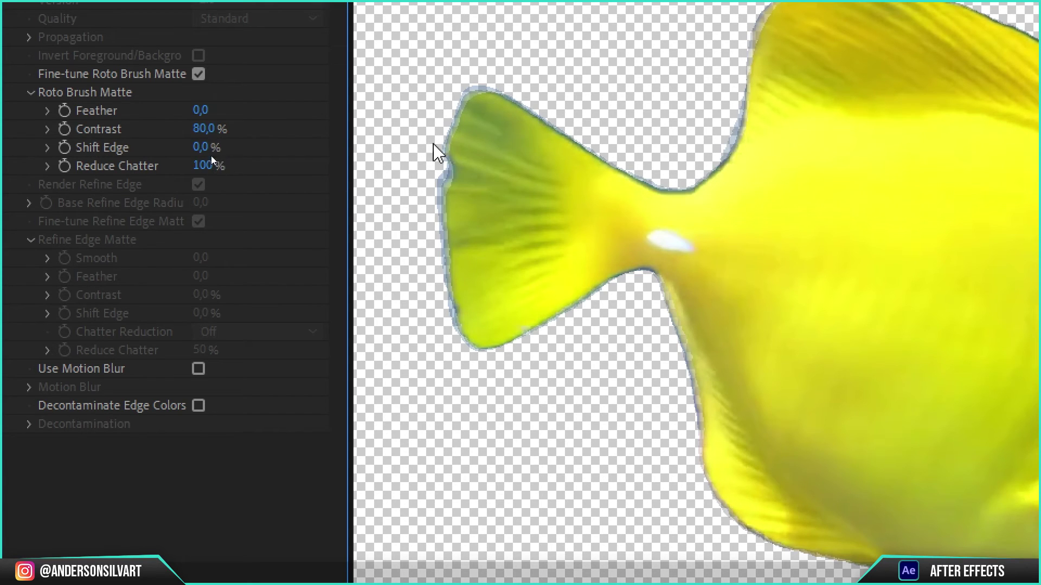
pyautogui.click(202, 166)
pyautogui.write('5')
pyautogui.press('Return')
pyautogui.click(198, 111)
pyautogui.write('5')
pyautogui.press('Return')
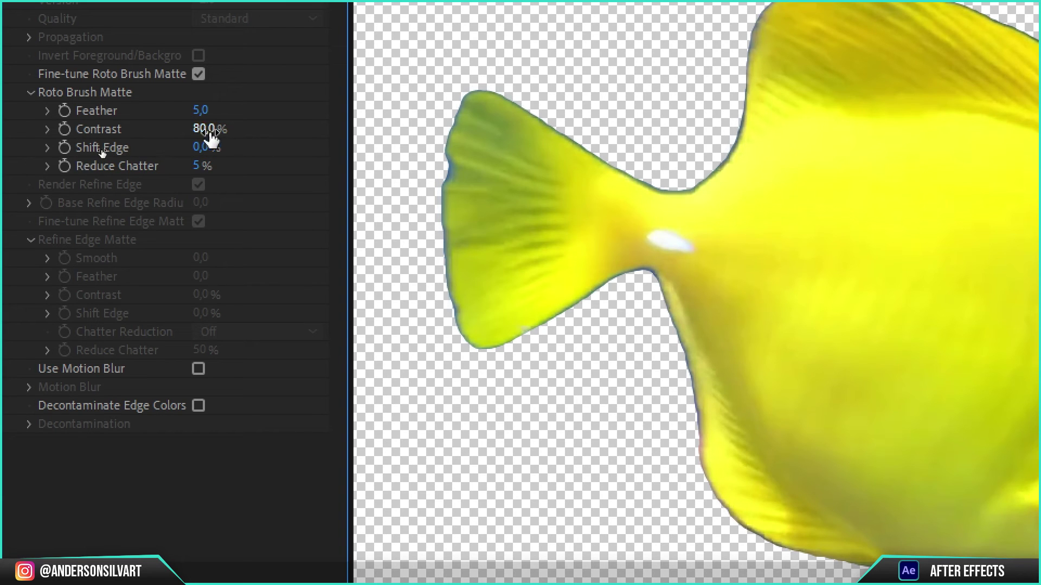
# - Lower Contrast from 80% to 70% and drag Shift Edge to pull the matte inward
pyautogui.click(207, 128)
pyautogui.press('Return')
pyautogui.click(206, 129)
pyautogui.write('0')
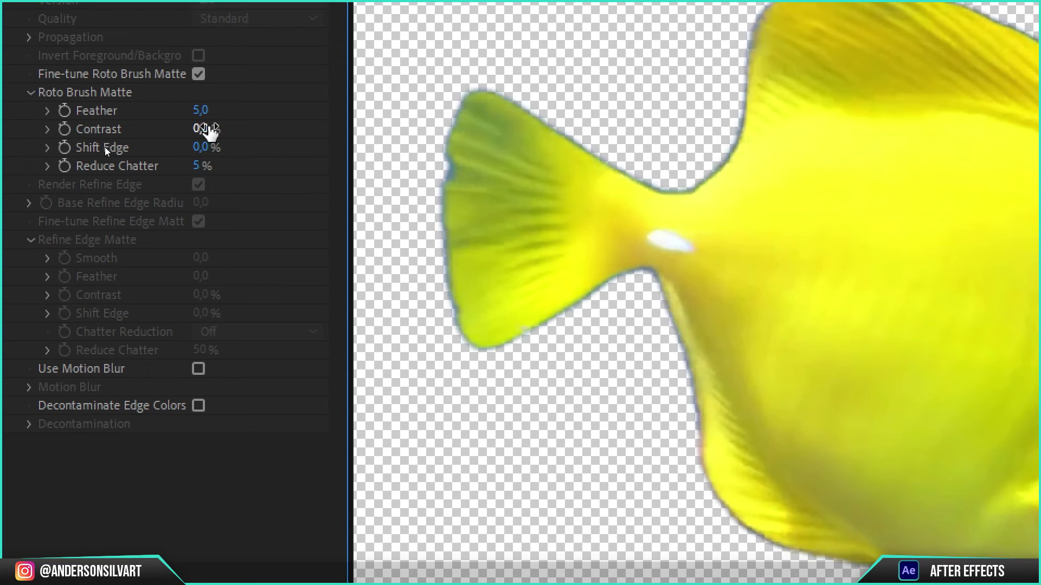
pyautogui.click(208, 129)
pyautogui.write('70')
pyautogui.press('Return')
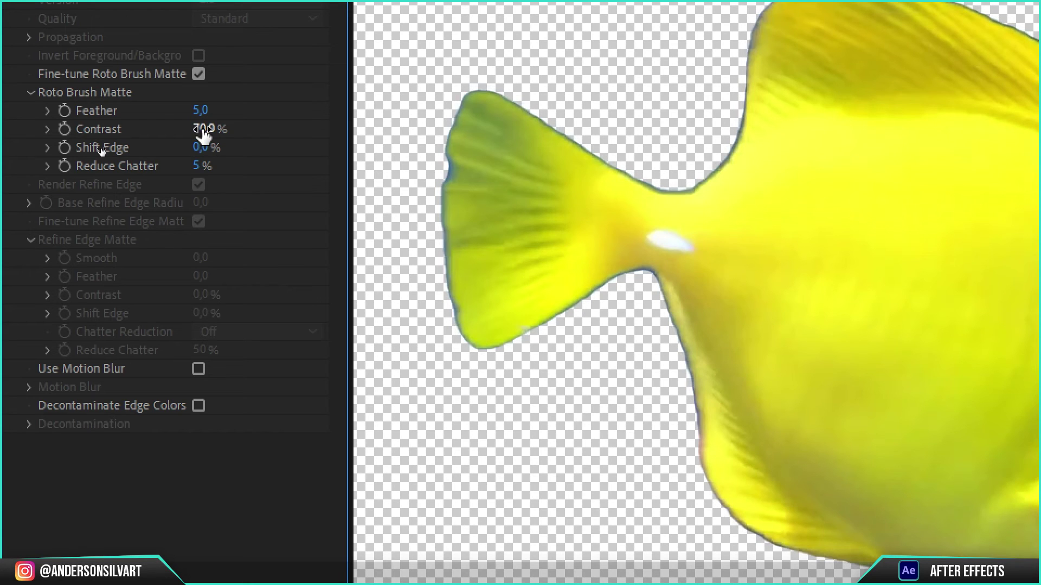
pyautogui.moveTo(195, 157); pyautogui.dragTo(198, 157)
# - Try Shift Edge at -70%, then reset it to 0%
pyautogui.moveTo(196, 159); pyautogui.dragTo(206, 155)
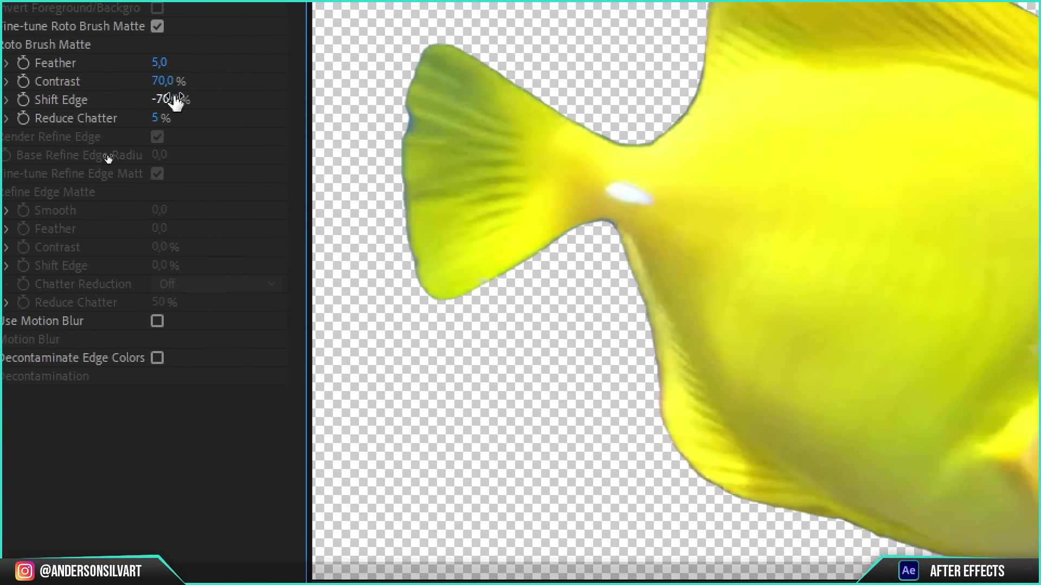
pyautogui.click(168, 100)
pyautogui.write('0')
pyautogui.press('Return')
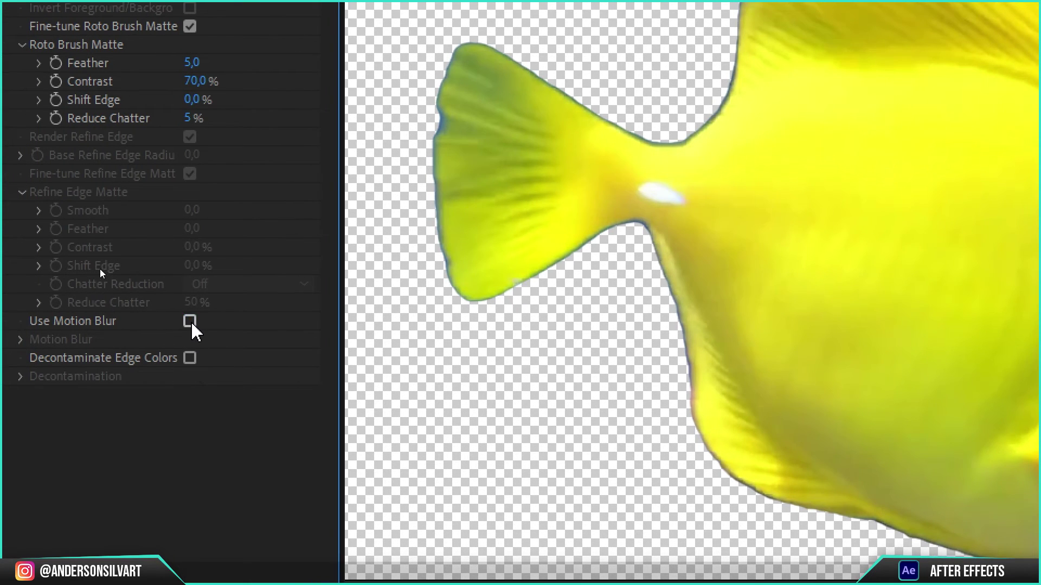
# - Leave matte motion blur off and turn on Decontaminate Edge Colors
pyautogui.click(180, 322)
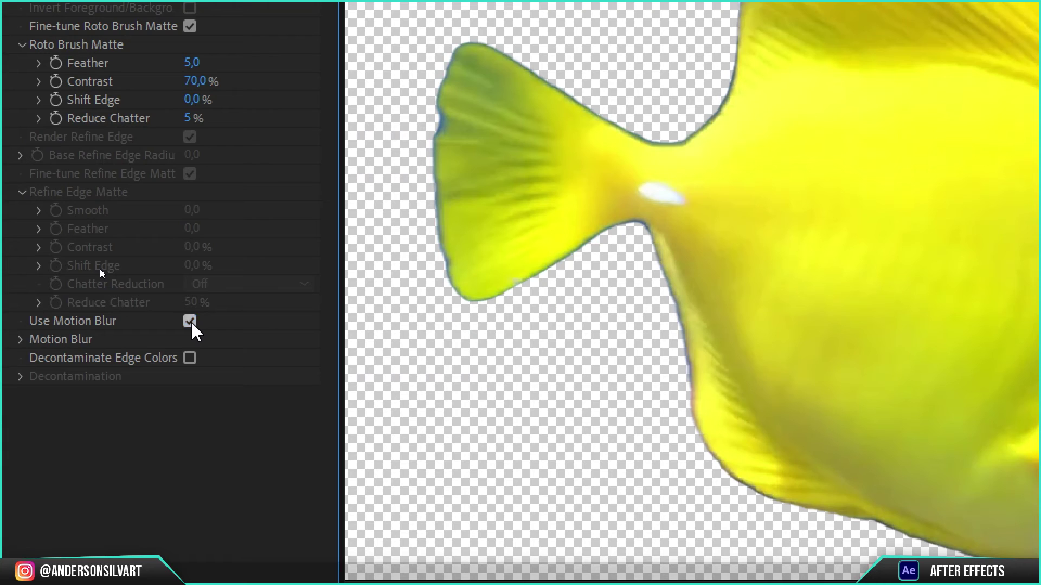
pyautogui.click(189, 322)
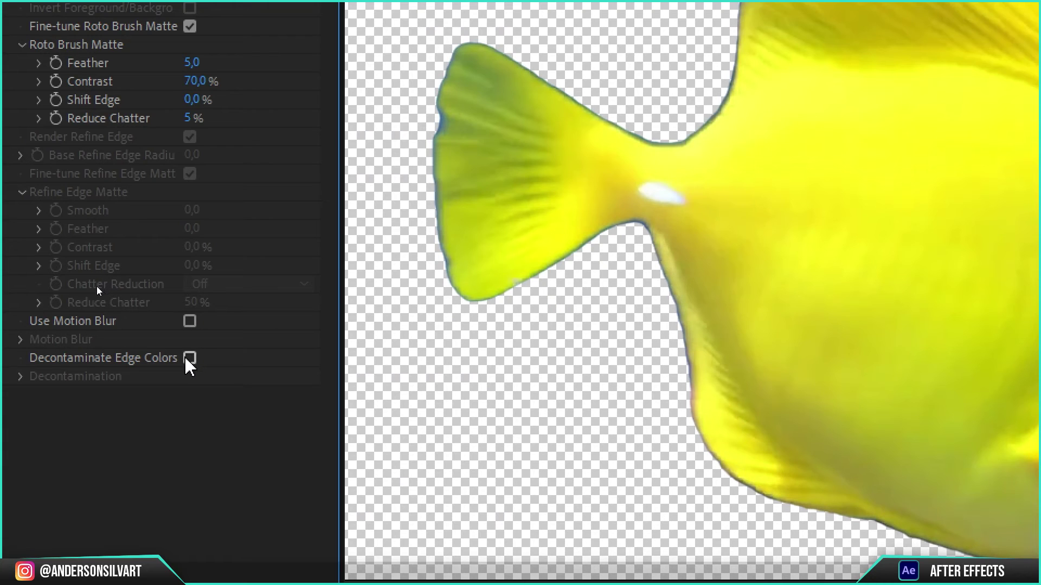
pyautogui.click(190, 359)
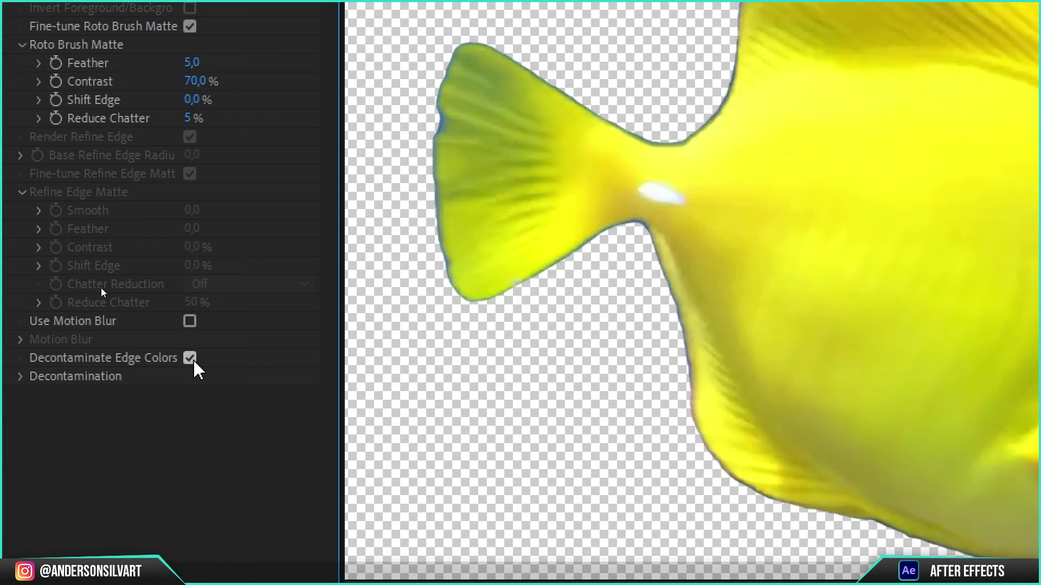
# - Enter Shift Edge -5%, then settle on -60%
pyautogui.click(194, 100)
pyautogui.write('-5')
pyautogui.press('Return')
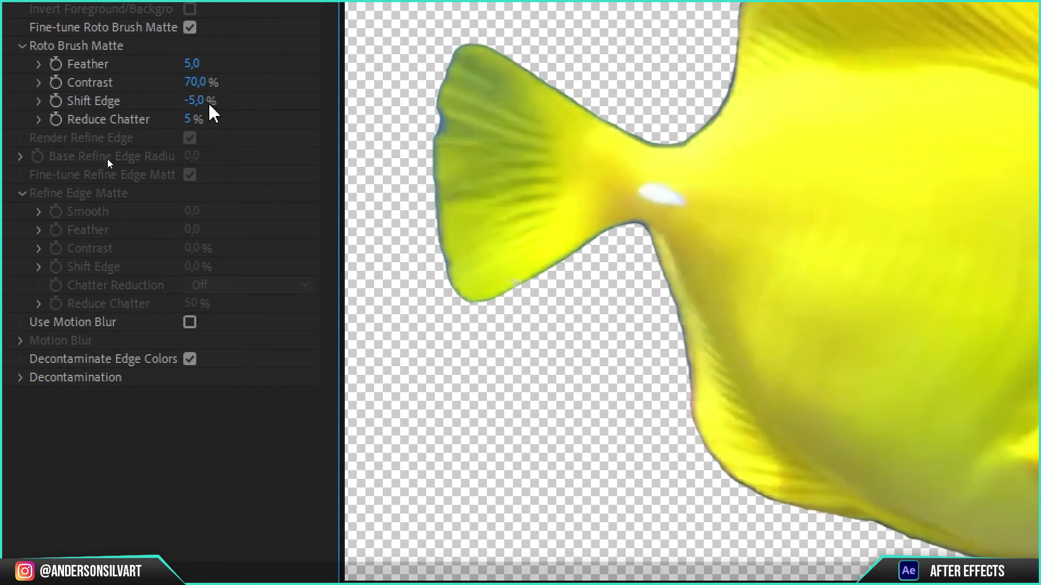
pyautogui.click(191, 101)
pyautogui.write('-60')
pyautogui.press('Return')
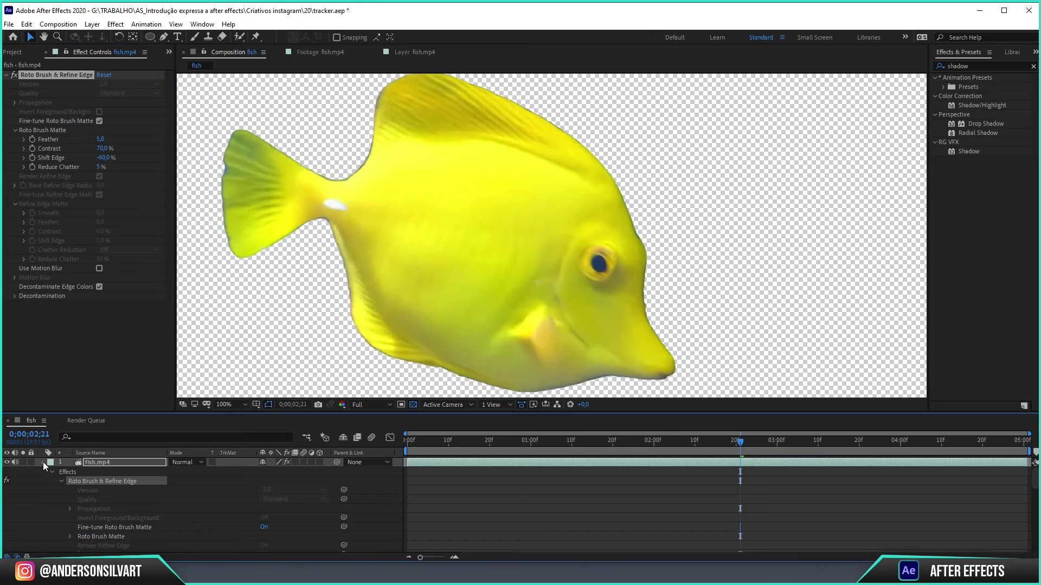
# - Collapse the layer properties, fit the composition in the viewer, and select fish.mp4 in the project
pyautogui.click(43, 462)
pyautogui.click(241, 404)
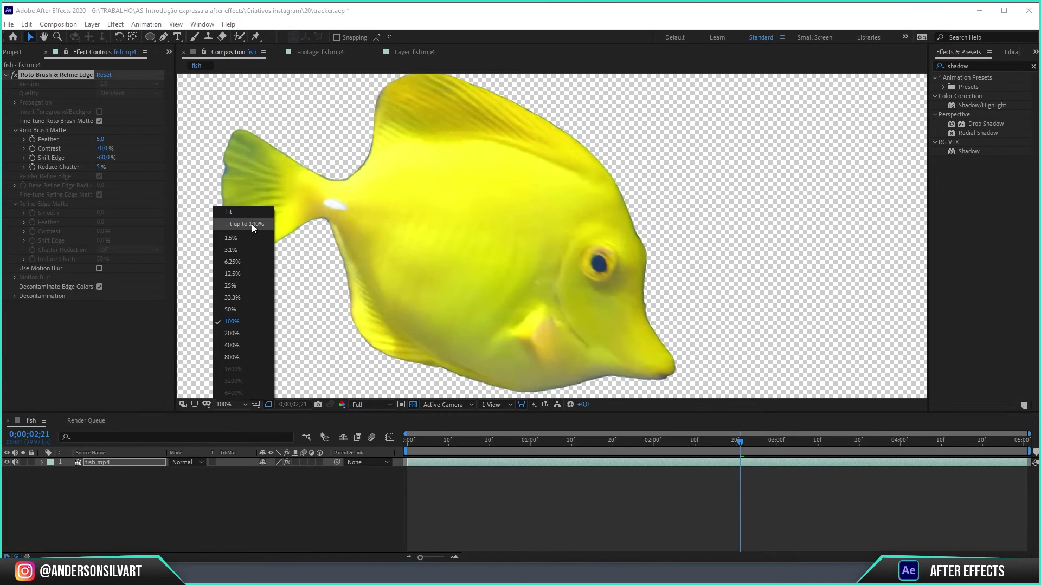
pyautogui.click(251, 223)
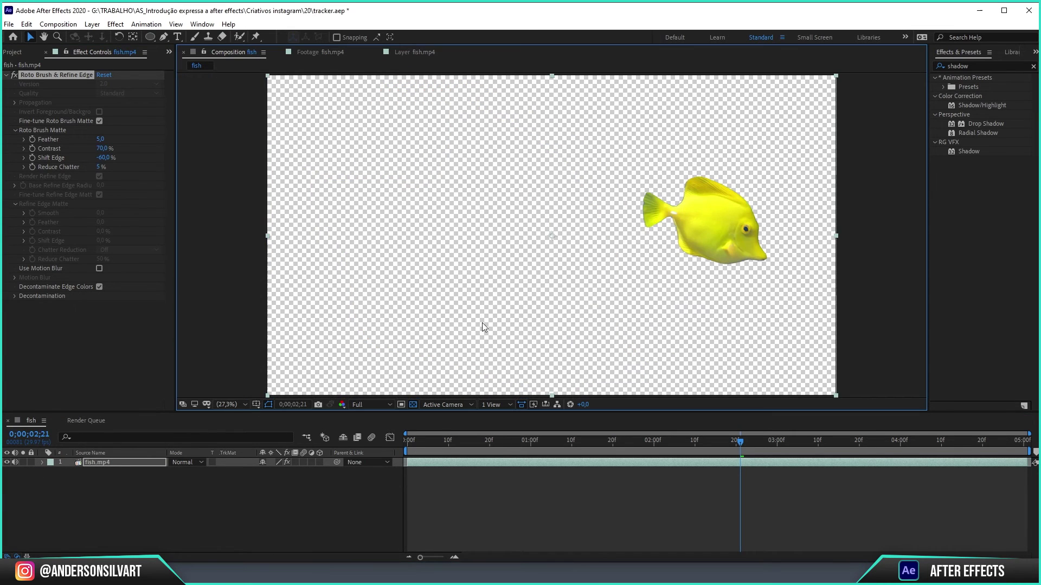
pyautogui.click(17, 52)
pyautogui.click(37, 159)
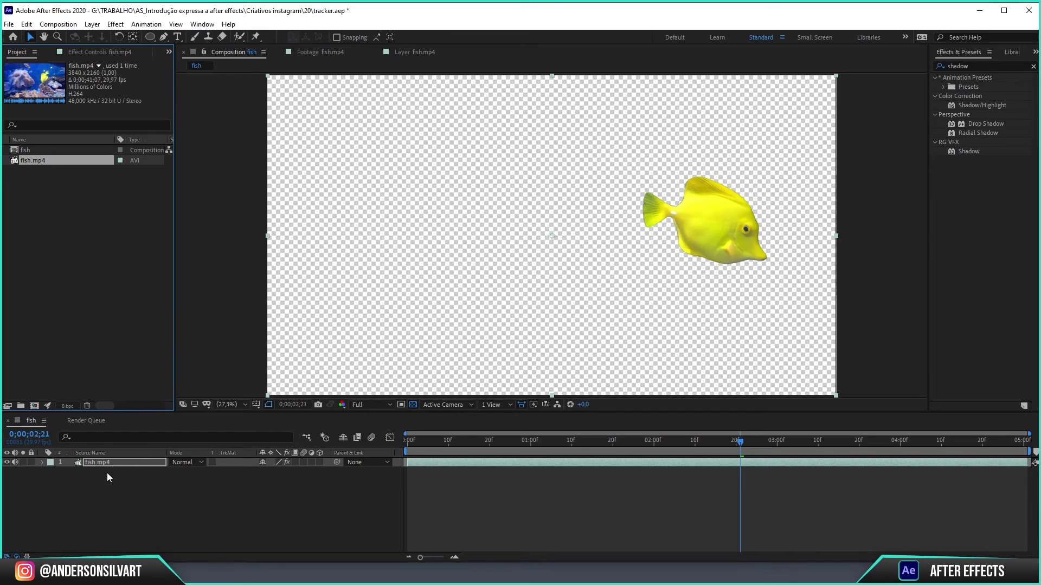
# - Duplicate the fish.mp4 layer and delete Roto Brush & Refine Edge from the lower copy
pyautogui.click(96, 463)
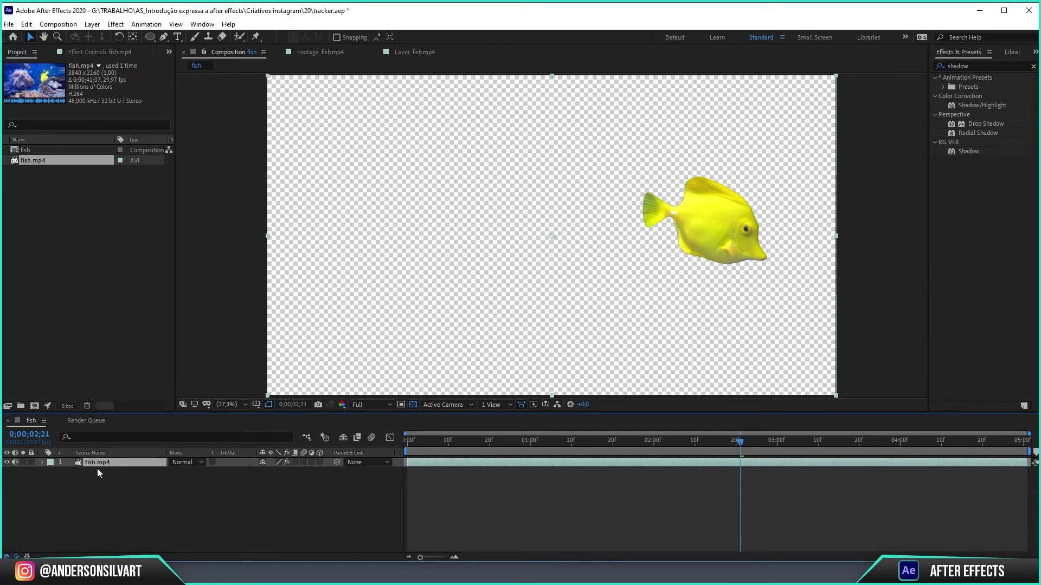
pyautogui.hotkey('ctrl', 'd')
pyautogui.click(98, 473)
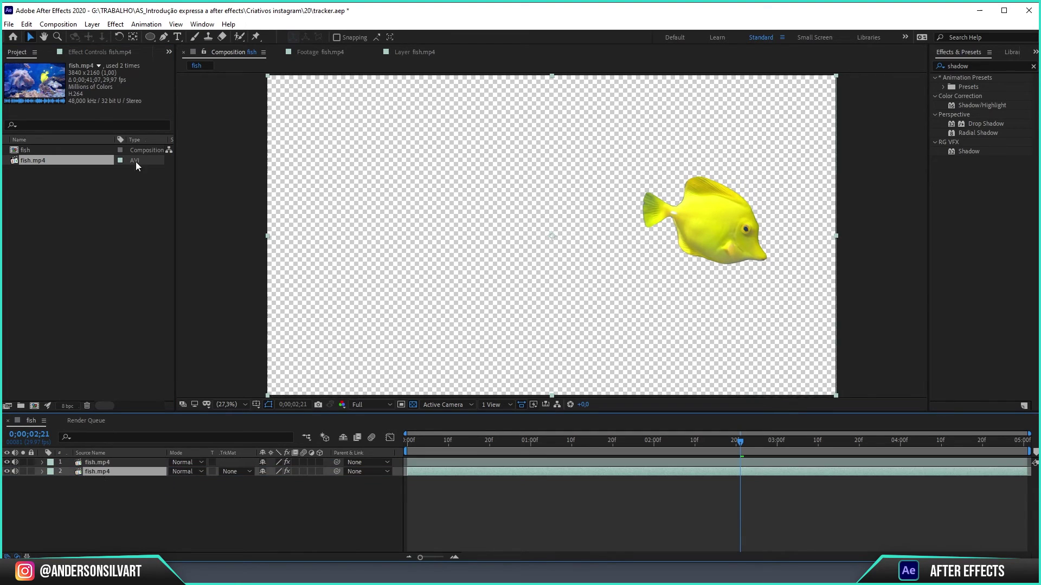
pyautogui.click(102, 53)
pyautogui.click(65, 77)
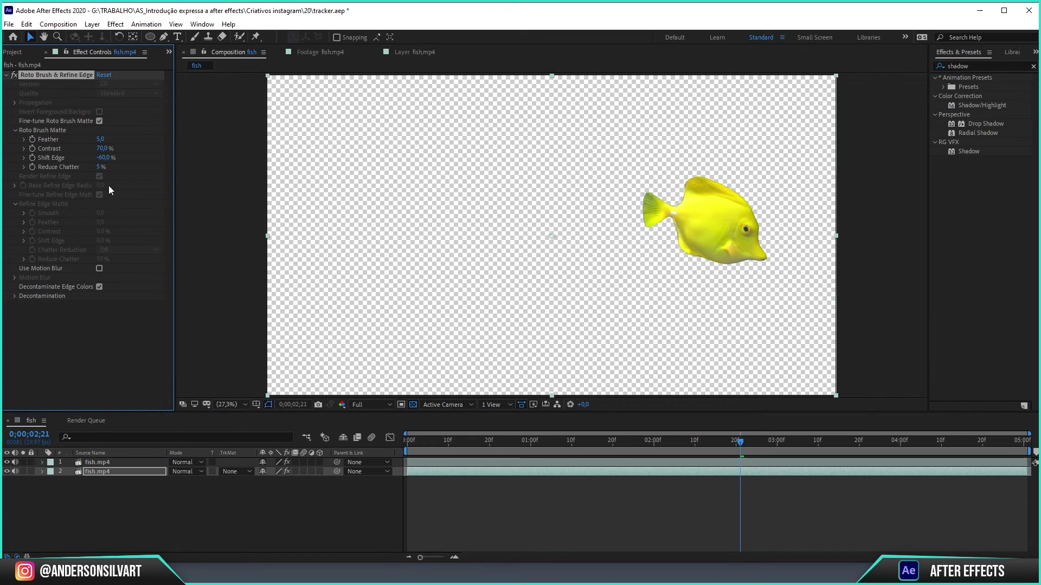
pyautogui.press('Delete')
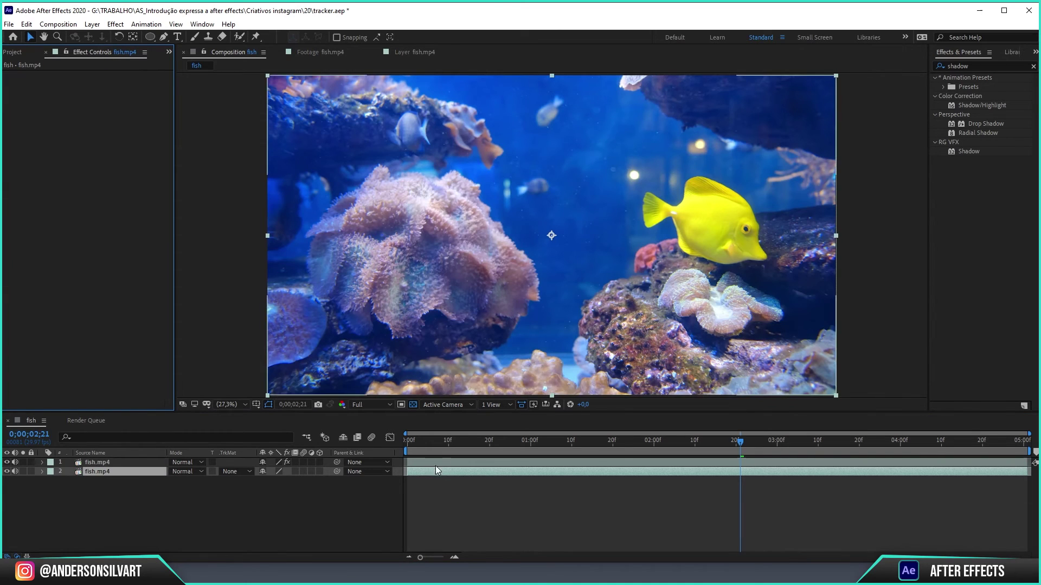
# - Search 'hue' in Effects & Presets and apply Hue/Saturation to the lower background layer
pyautogui.click(981, 64)
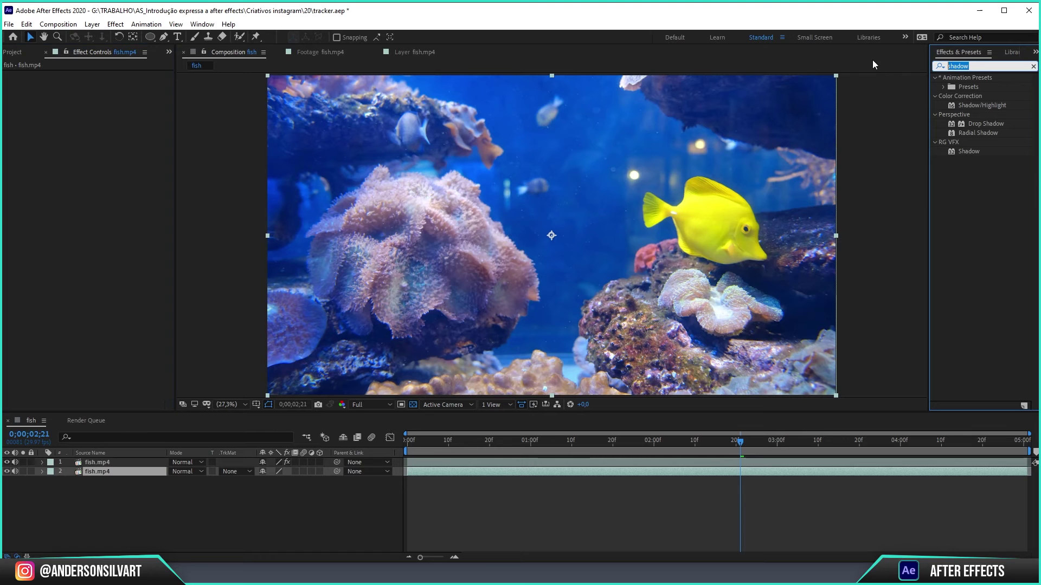
pyautogui.write('hou')
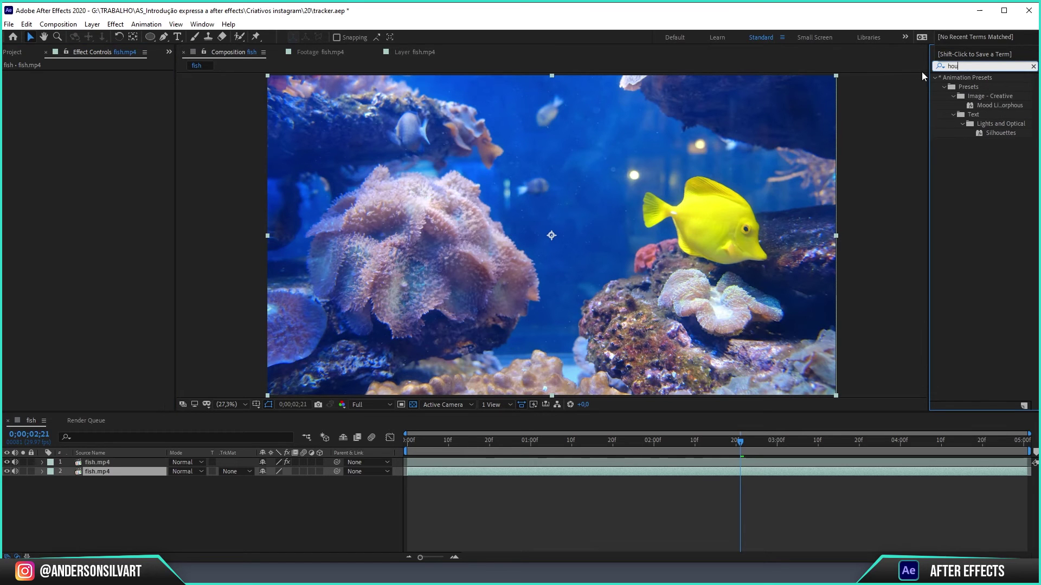
pyautogui.press('BackSpace')
pyautogui.press('BackSpace')
pyautogui.press('BackSpace')
pyautogui.click(965, 65)
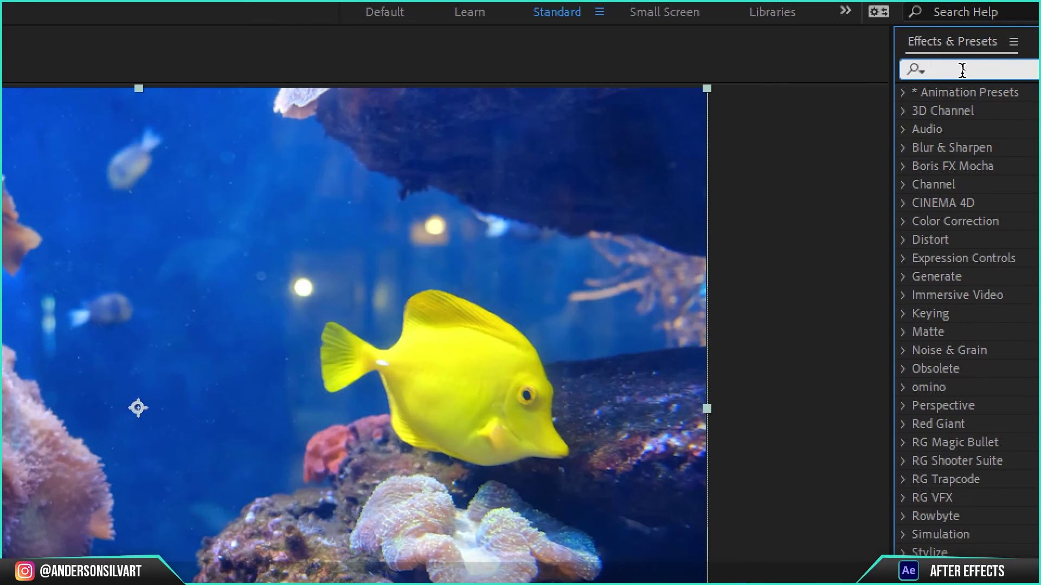
pyautogui.write('hue')
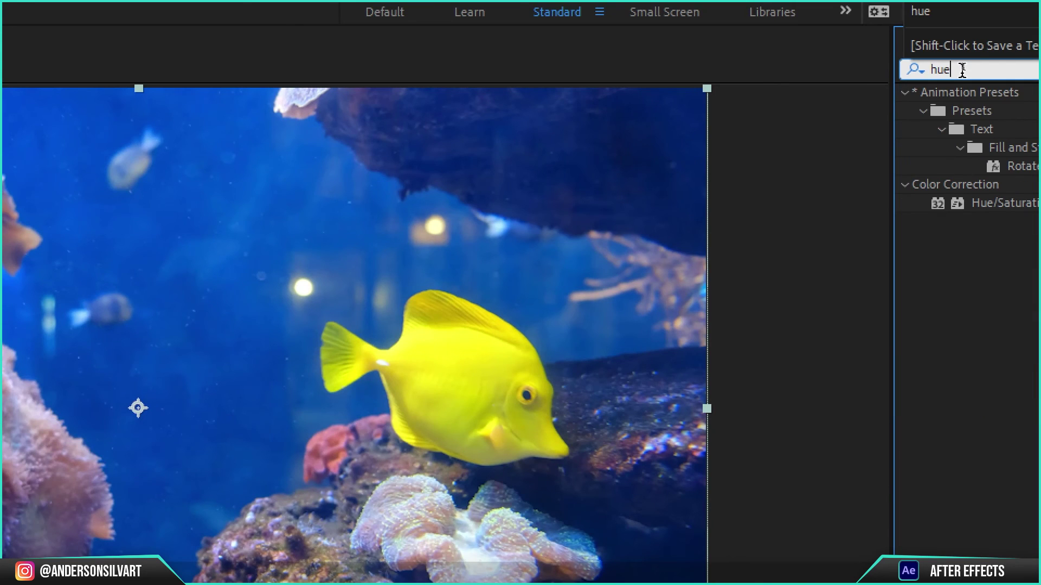
pyautogui.moveTo(1008, 204); pyautogui.dragTo(465, 467)
# - Set the background's Master Saturation to -100
pyautogui.click(91, 173)
pyautogui.moveTo(82, 172); pyautogui.dragTo(65, 171)
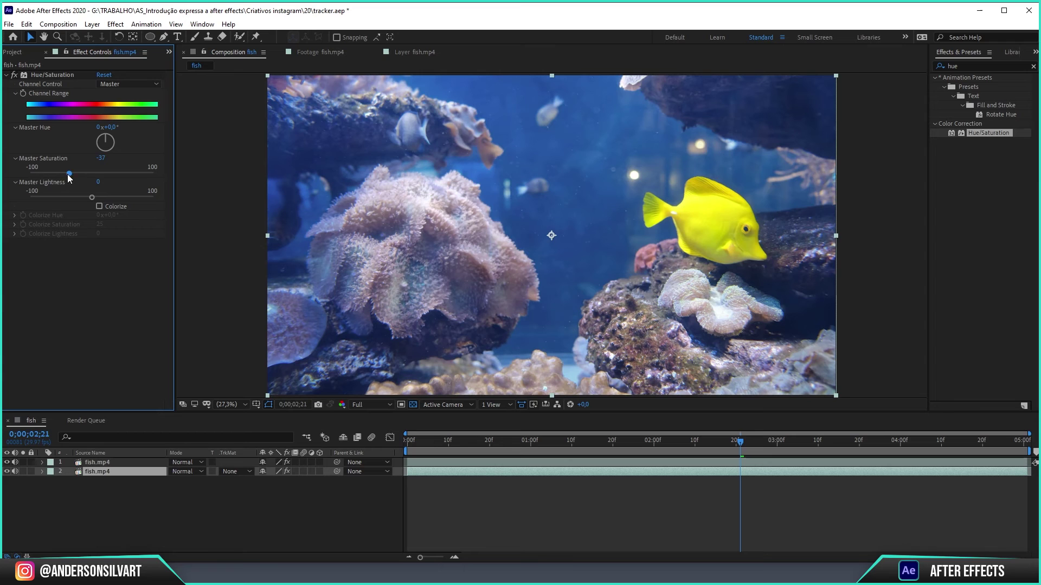
pyautogui.moveTo(68, 174); pyautogui.dragTo(26, 174)
# - Check frames 0;00;00;21 and 0;00;00;23, then select the top cut-out fish layer
pyautogui.click(492, 440)
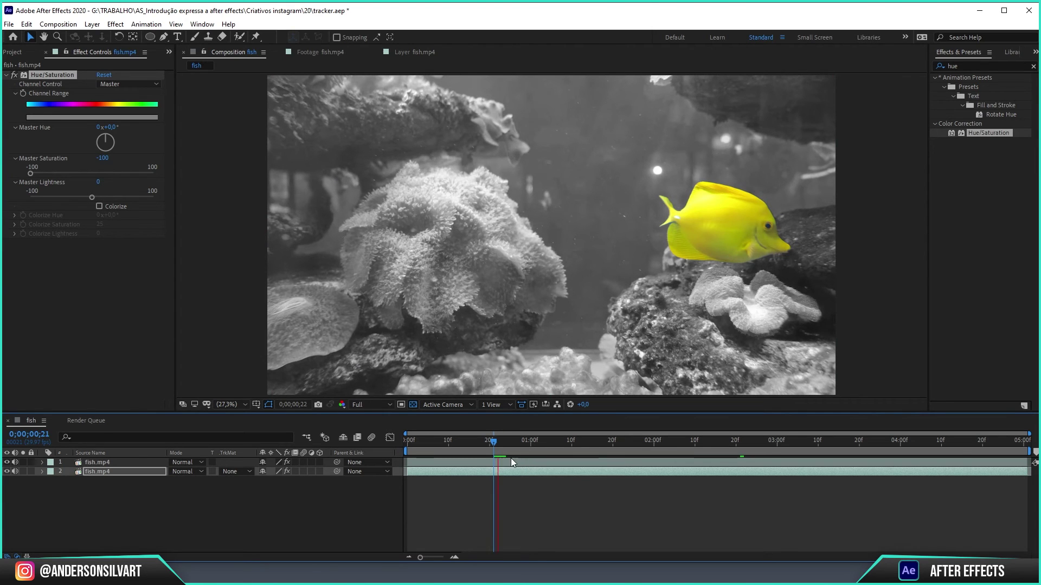
pyautogui.moveTo(511, 457); pyautogui.dragTo(502, 449)
pyautogui.click(98, 463)
pyautogui.click(102, 473)
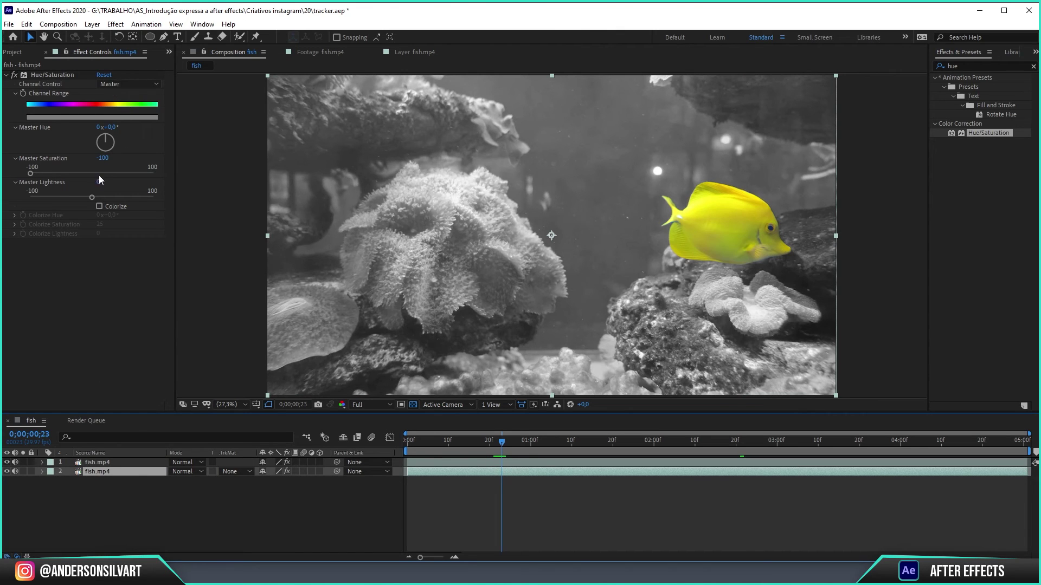
pyautogui.click(98, 462)
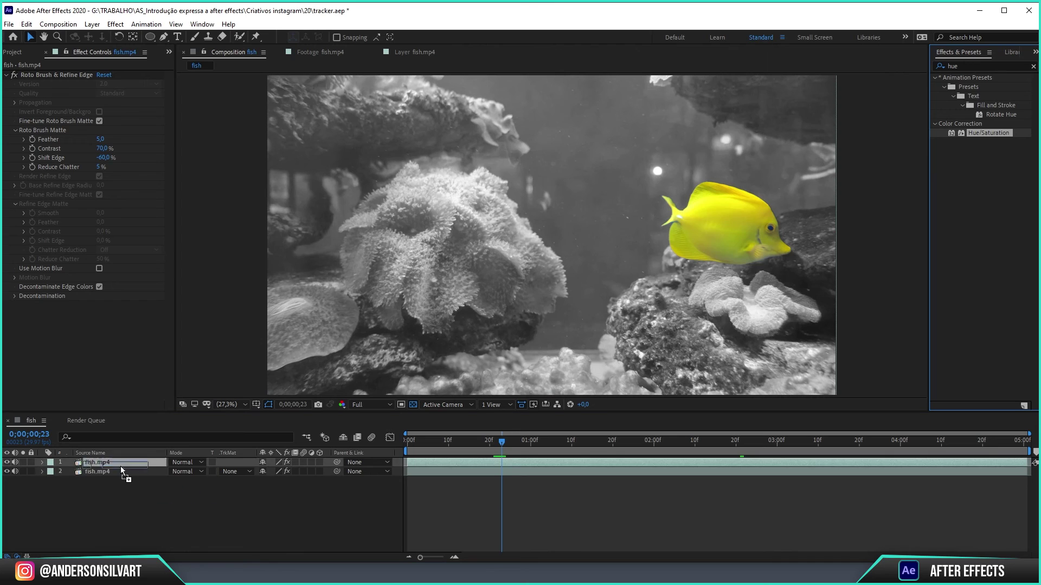
# - Apply Hue/Saturation to the fish layer with Colorize on and Colorize Saturation 51
pyautogui.moveTo(985, 133); pyautogui.dragTo(115, 461)
pyautogui.click(100, 378)
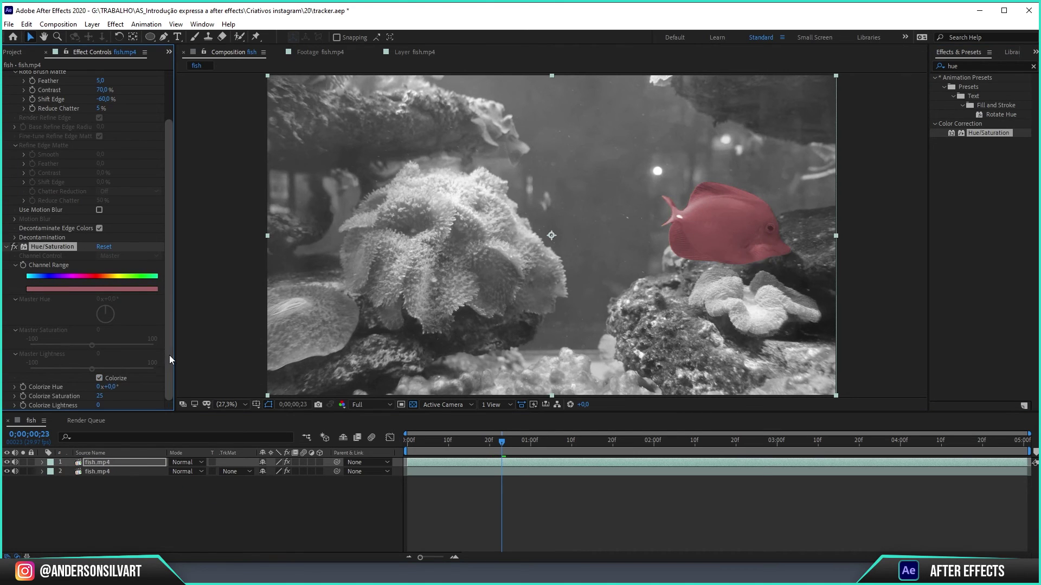
pyautogui.moveTo(115, 400); pyautogui.dragTo(118, 400)
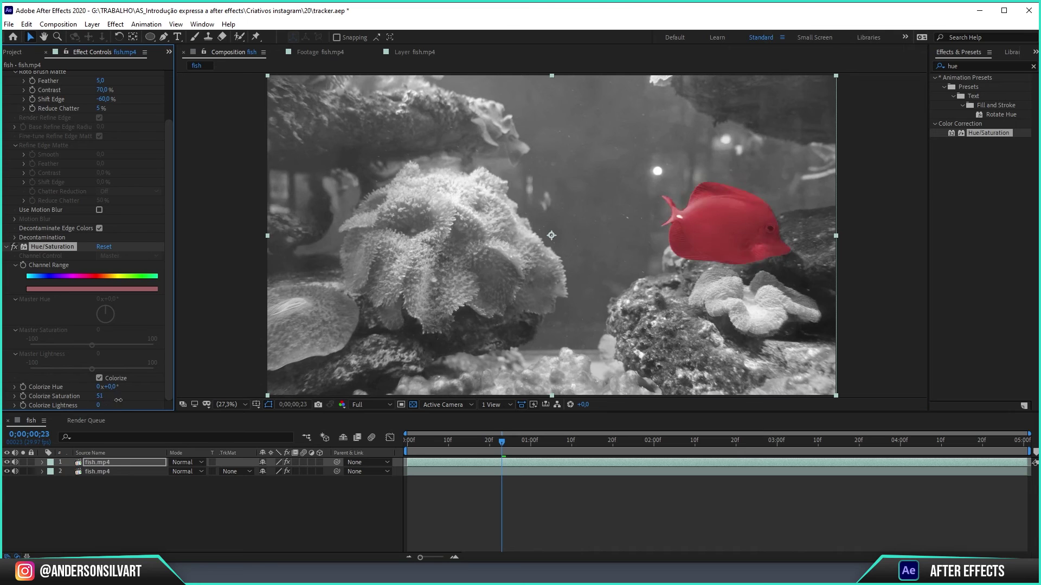
# - Delete Hue/Saturation from the background layer and begin an expression on the fish's Colorize Hue
pyautogui.click(93, 471)
pyautogui.click(57, 74)
pyautogui.press('Delete')
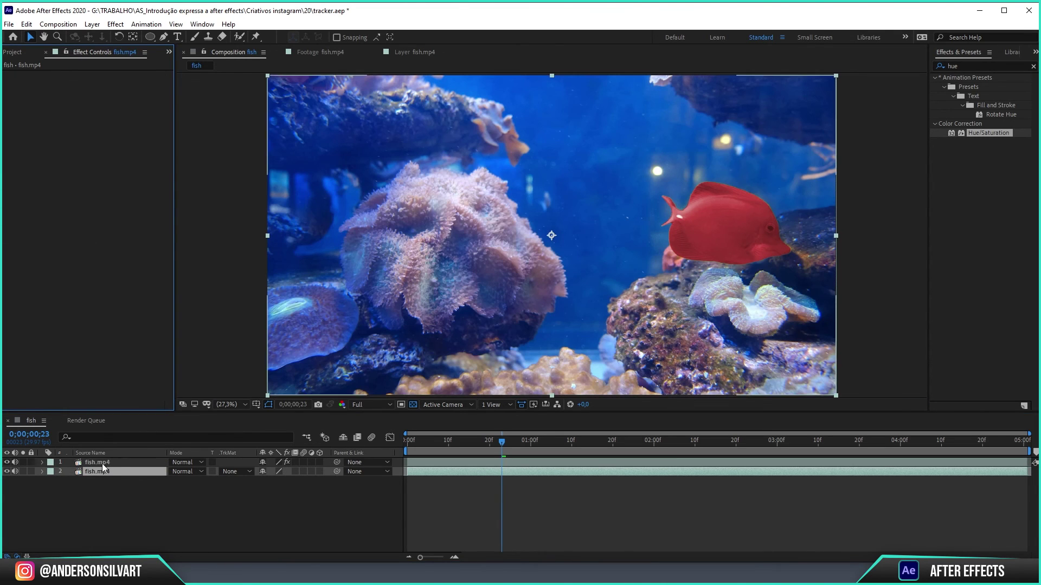
pyautogui.click(105, 462)
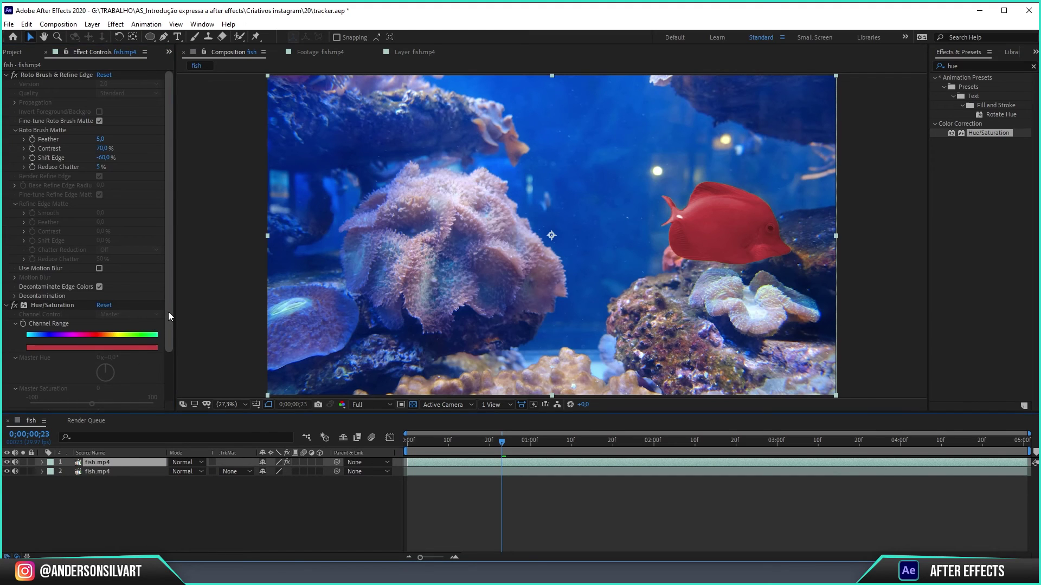
pyautogui.moveTo(168, 311); pyautogui.dragTo(174, 391)
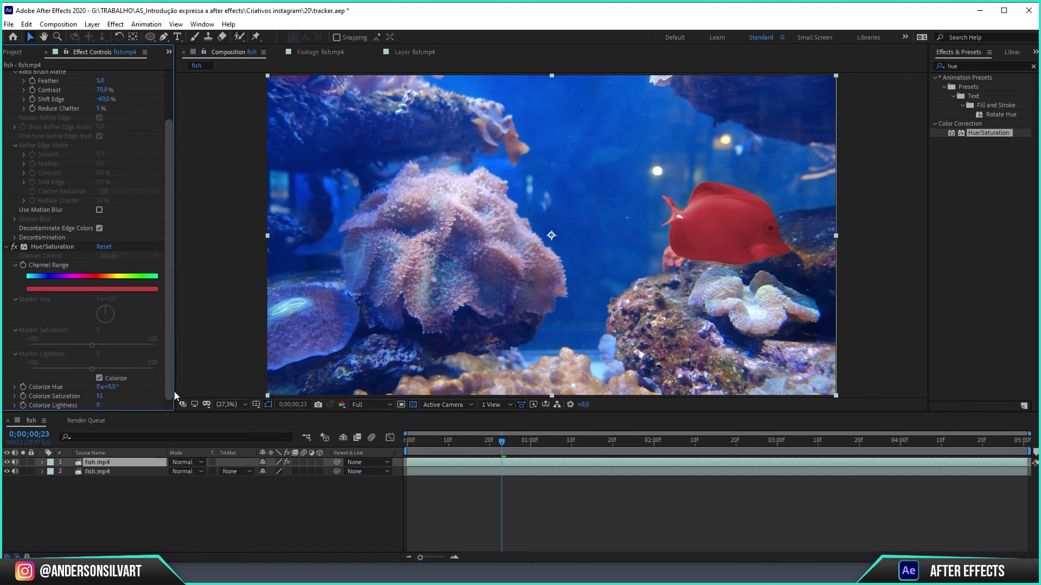
pyautogui.keyDown('alt'); pyautogui.click(23, 388); pyautogui.keyUp('alt')
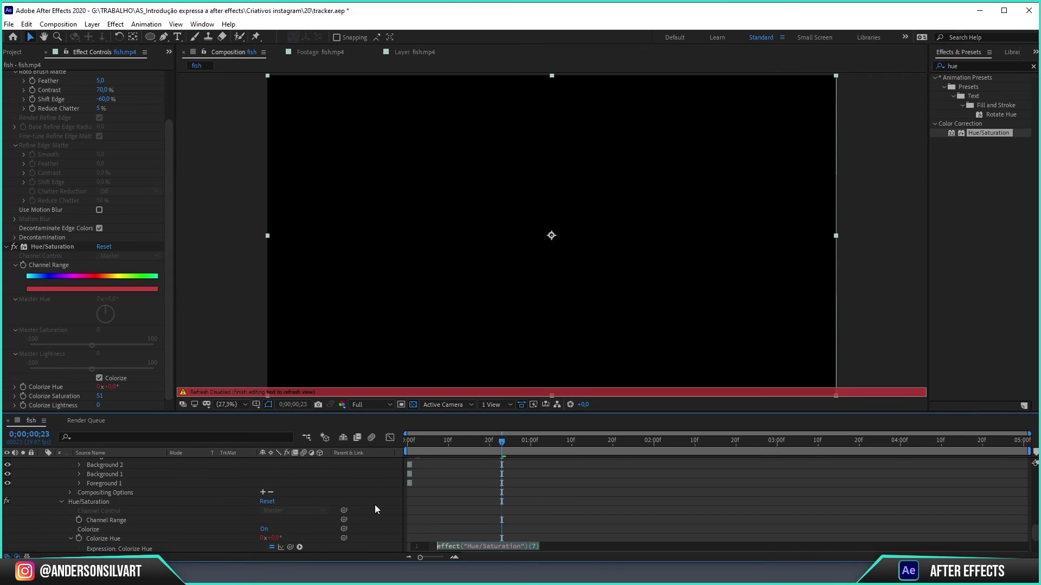
# - Enter the expression time*90 on Colorize Hue, return to frame 0, and set preview resolution to Quarter
pyautogui.write('time*90')
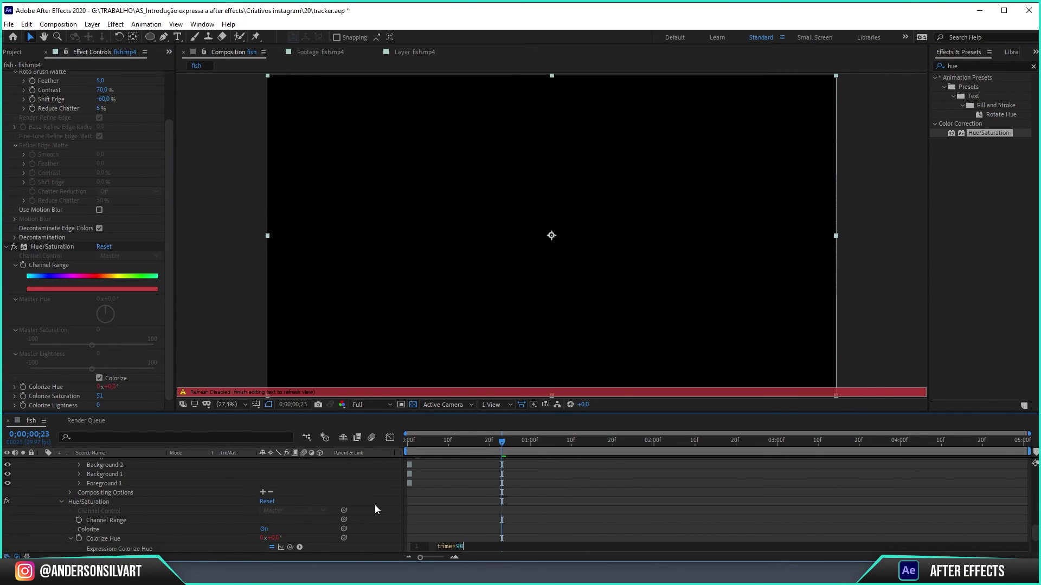
pyautogui.click(453, 489)
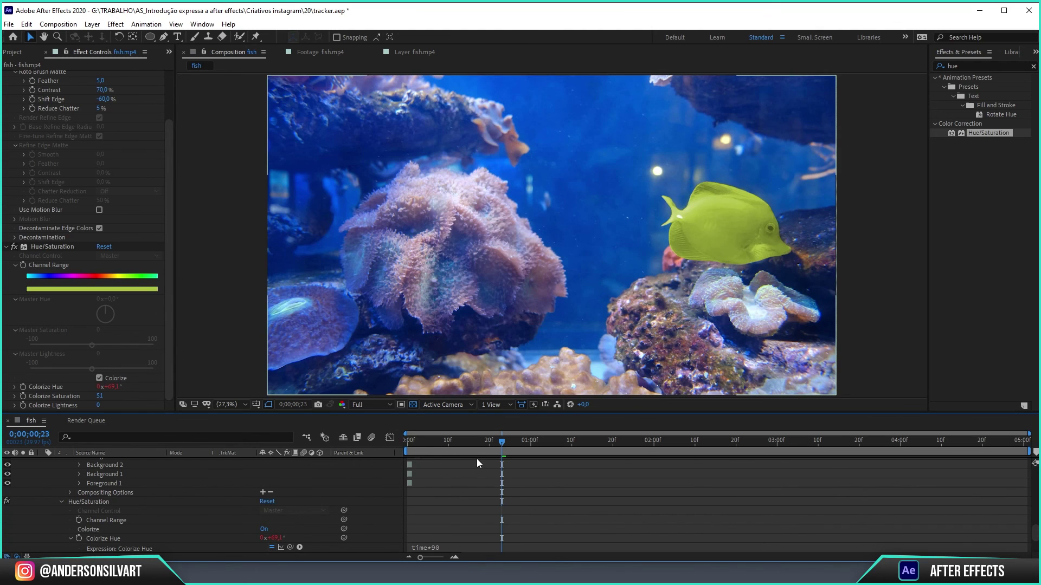
pyautogui.click(412, 445)
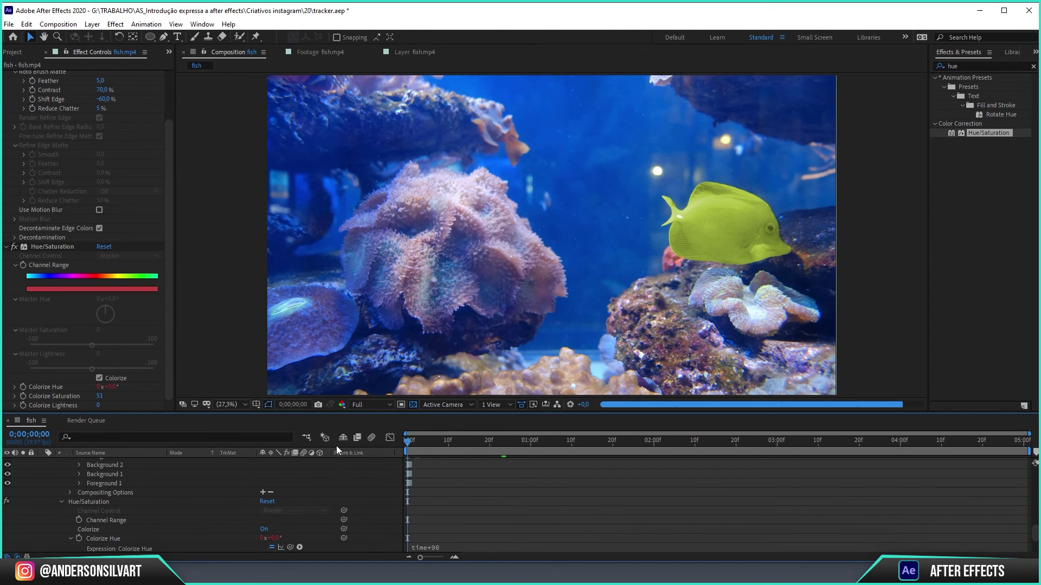
pyautogui.click(375, 405)
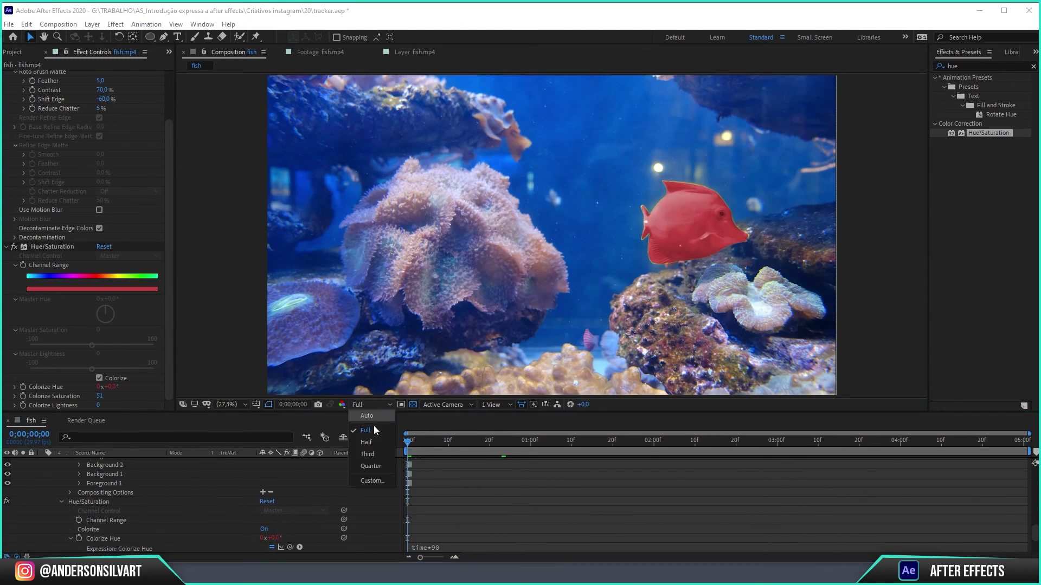
pyautogui.click(379, 467)
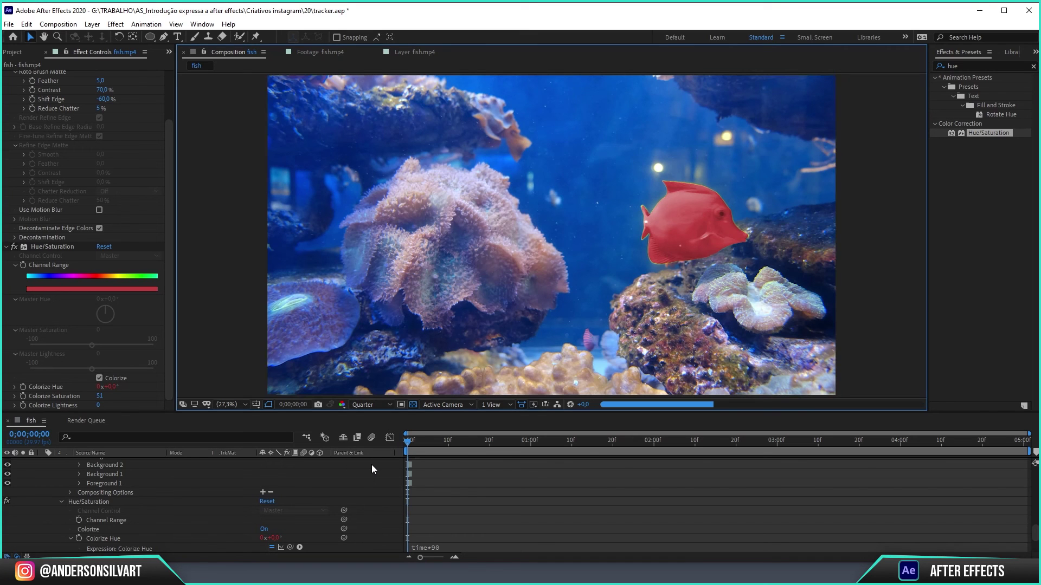